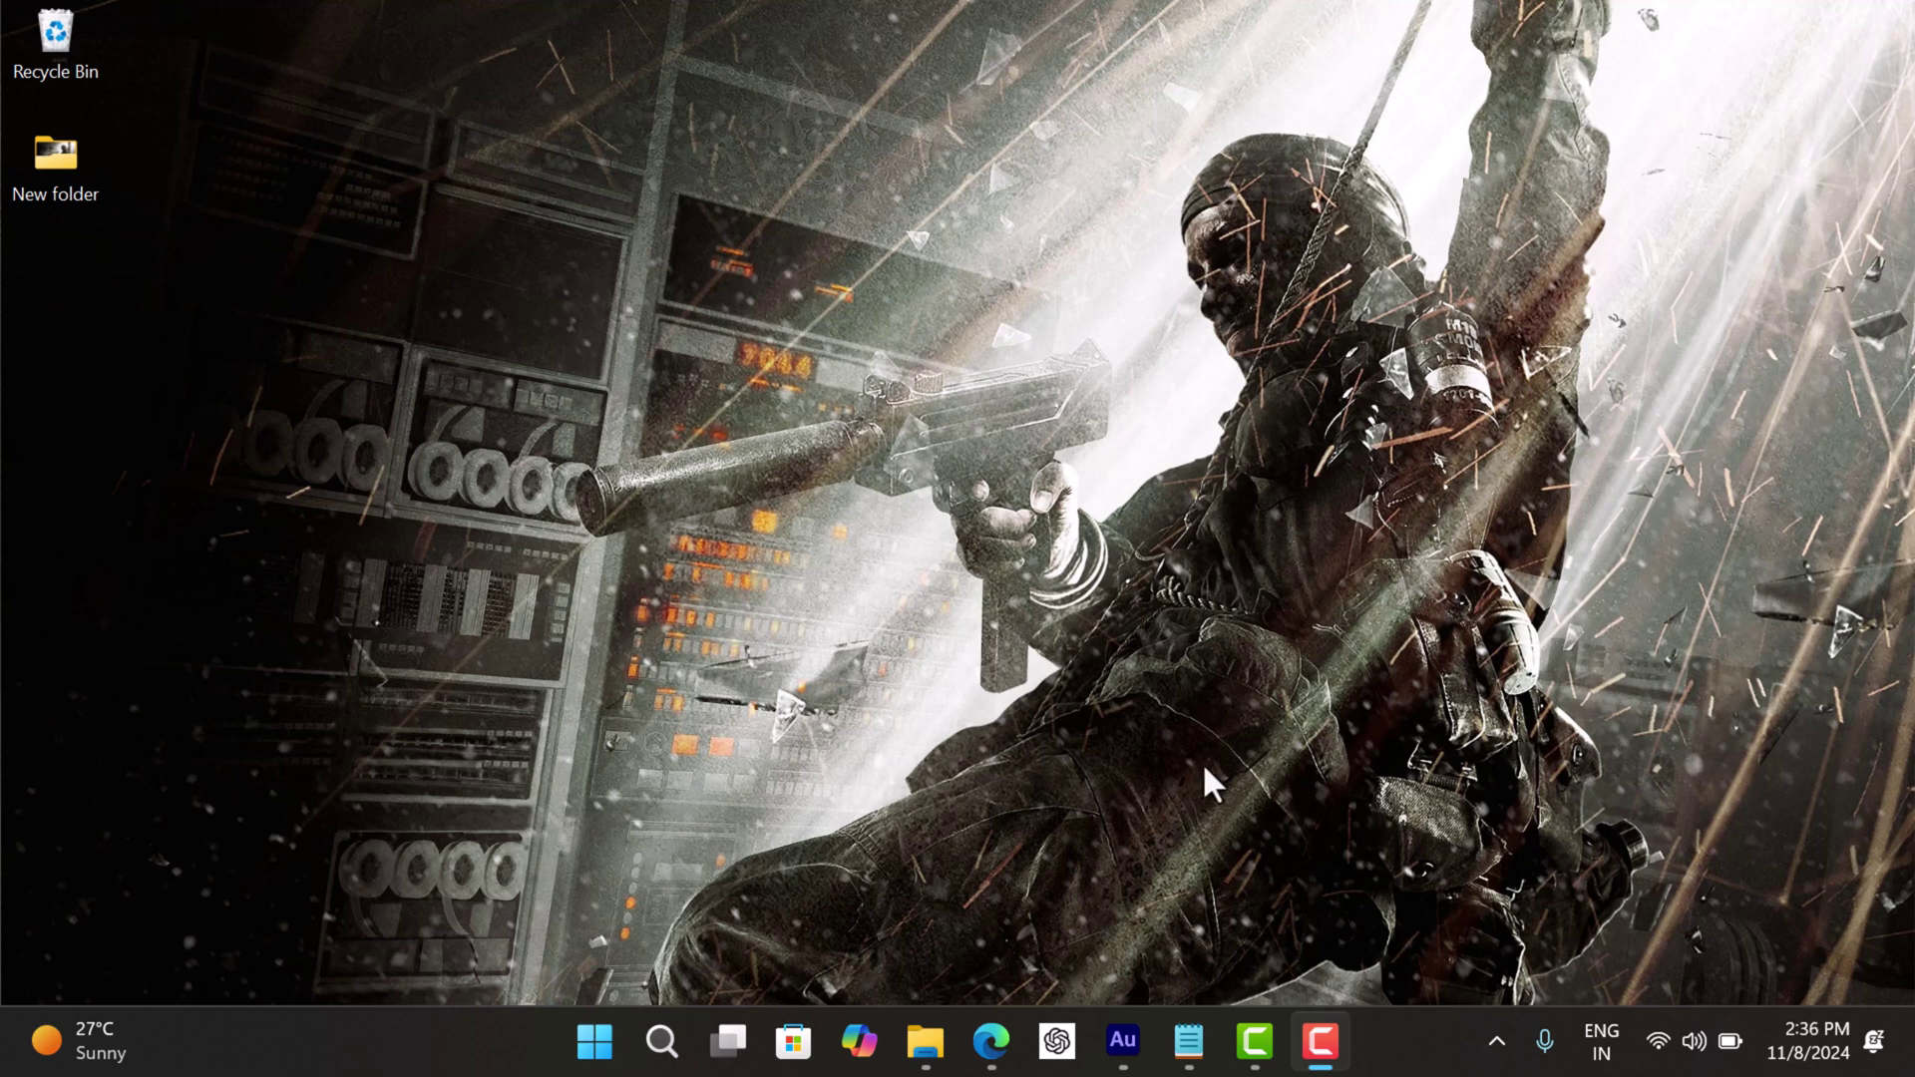
# - Show thumbnails of the two open Edge windows about the Black Ops 6 update issue
pyautogui.click(990, 1040)
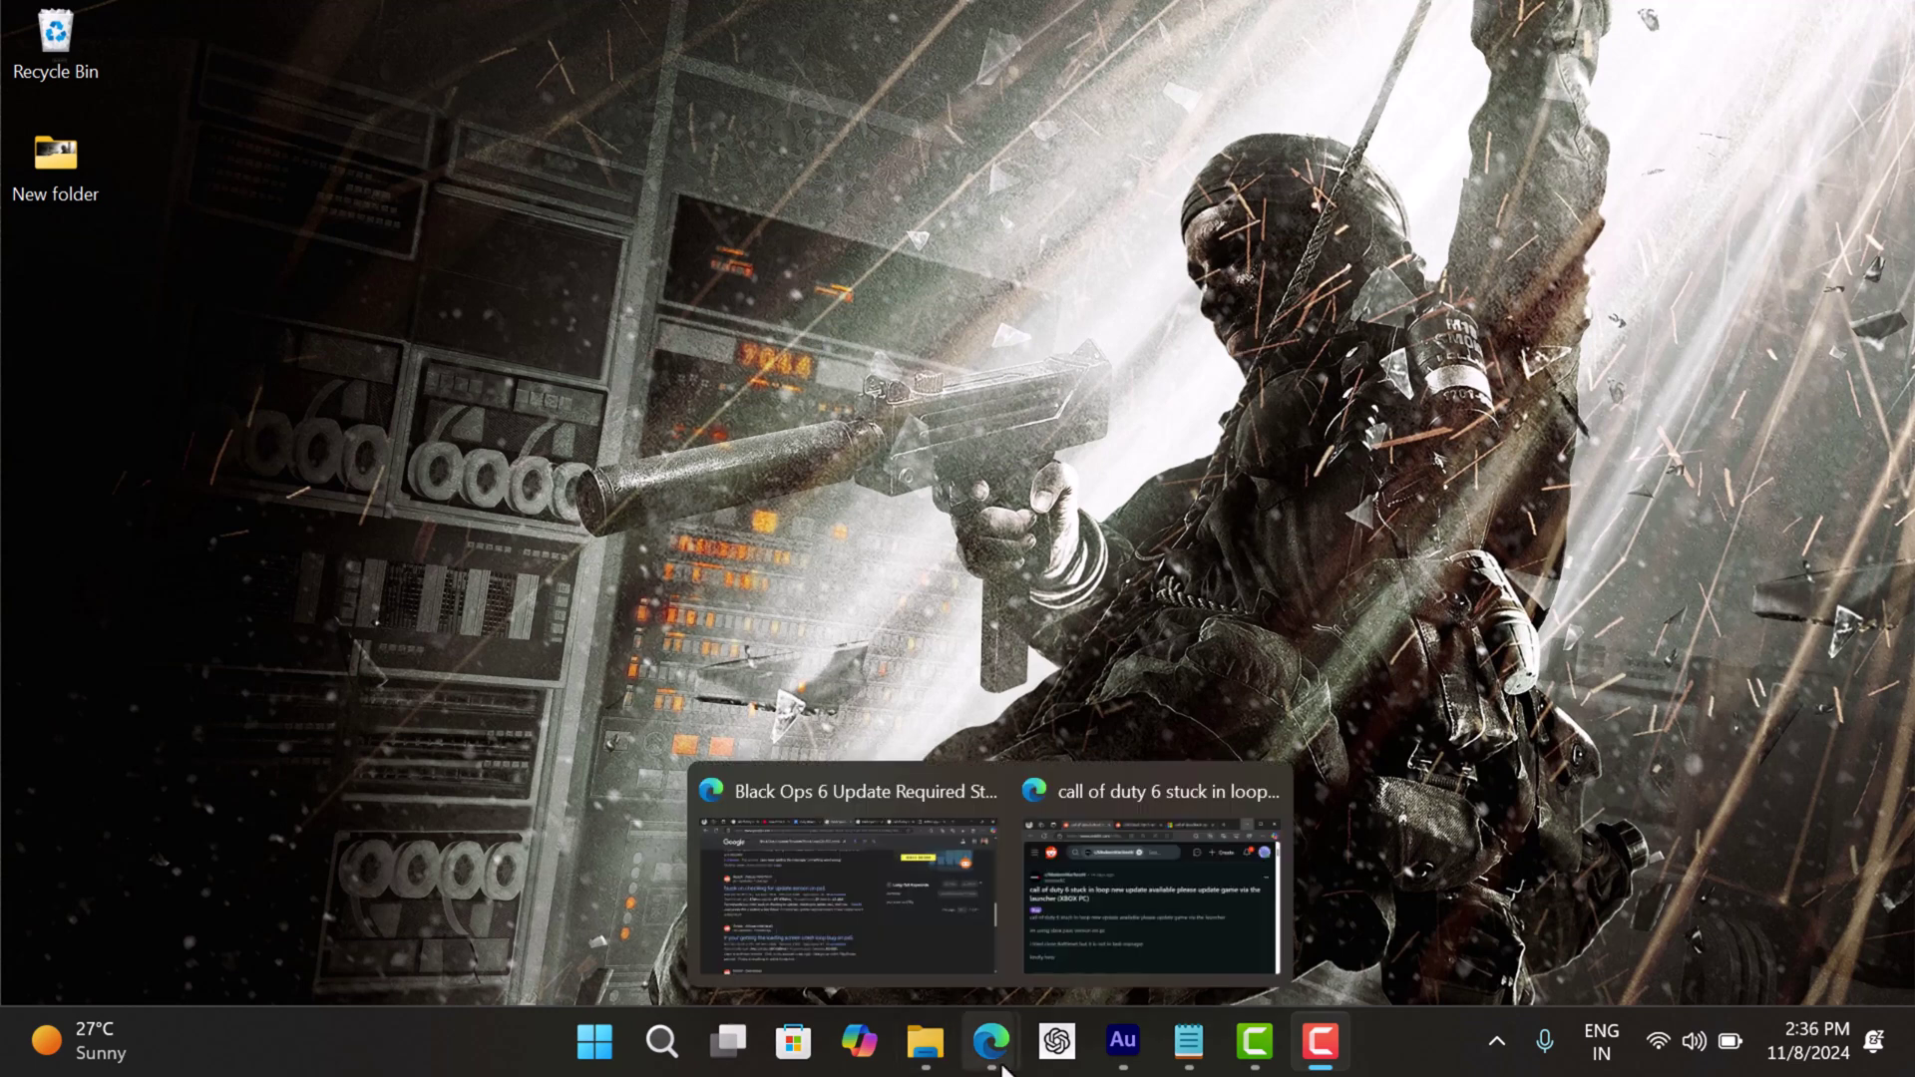
# - Highlight the titles of the Reddit update-loop post and the r/COD PS5 update post
pyautogui.click(1137, 897)
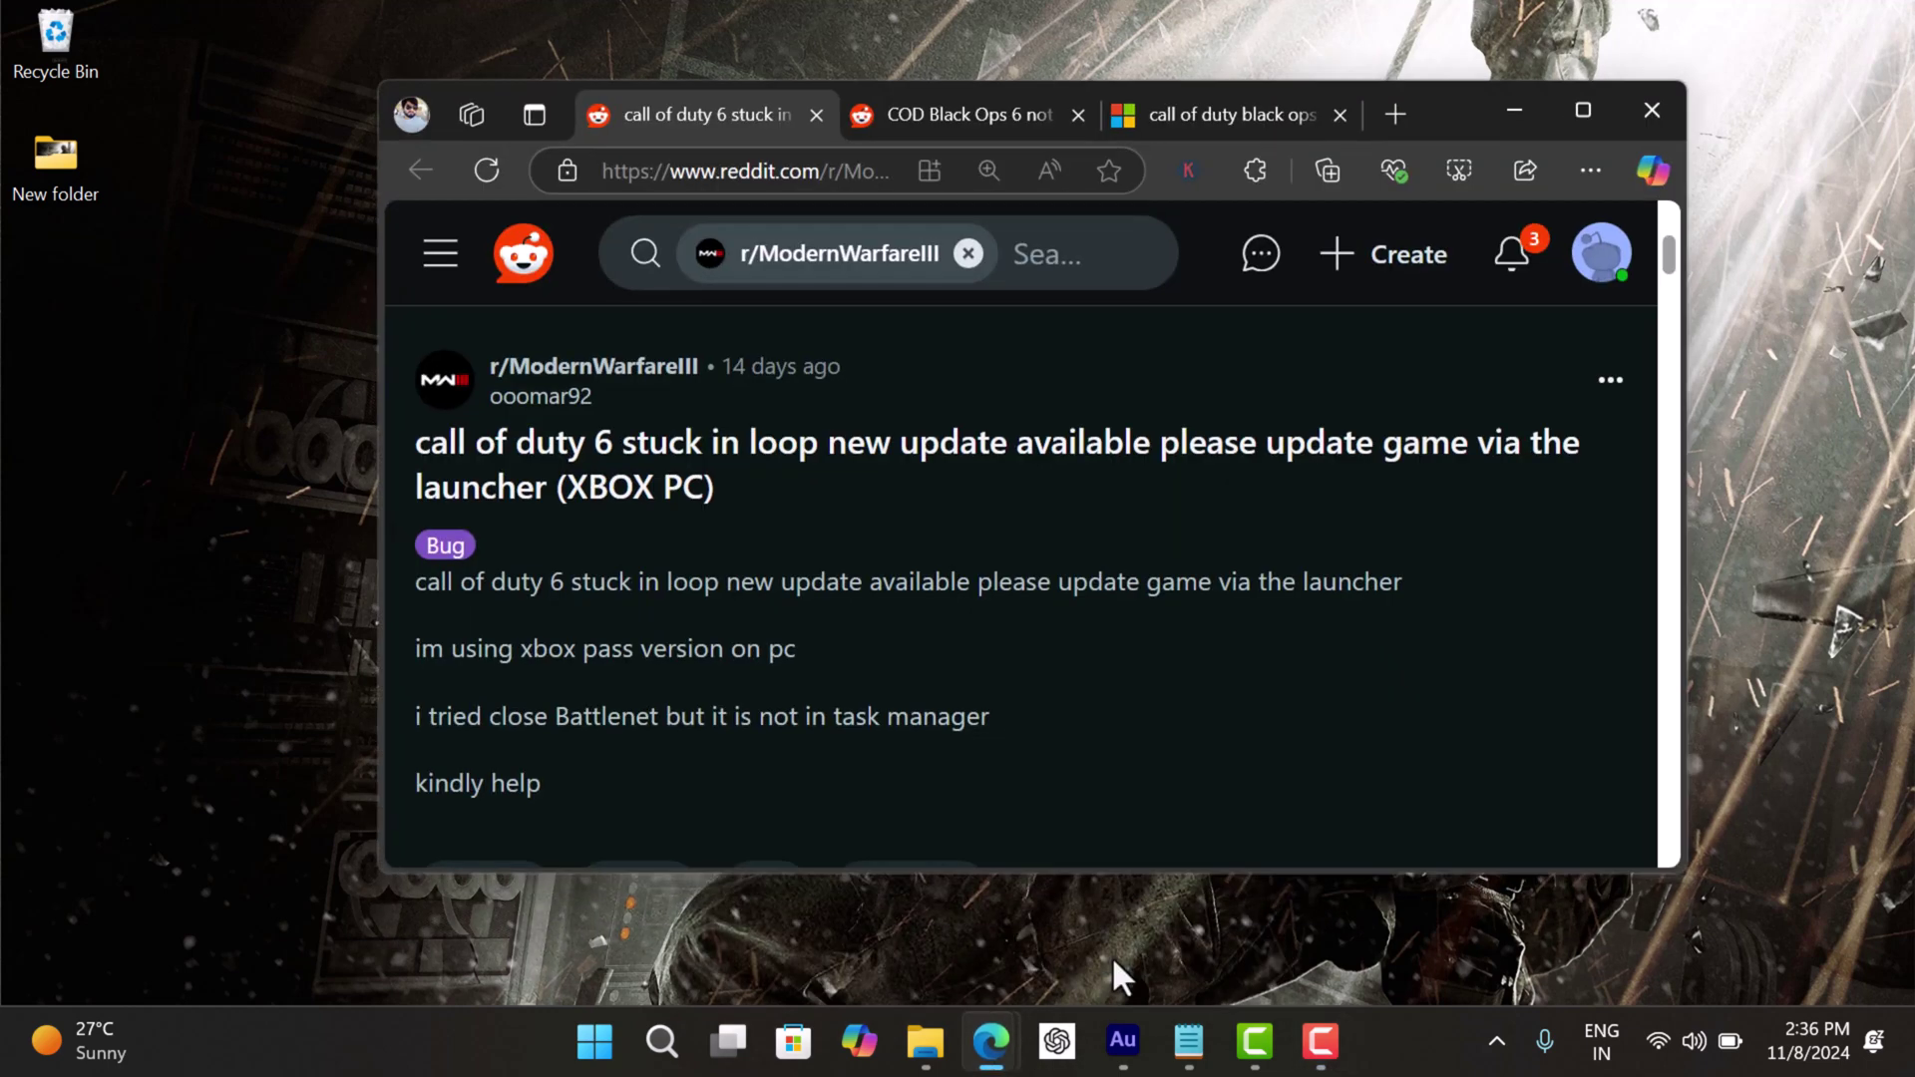
pyautogui.moveTo(416, 449); pyautogui.dragTo(718, 486)
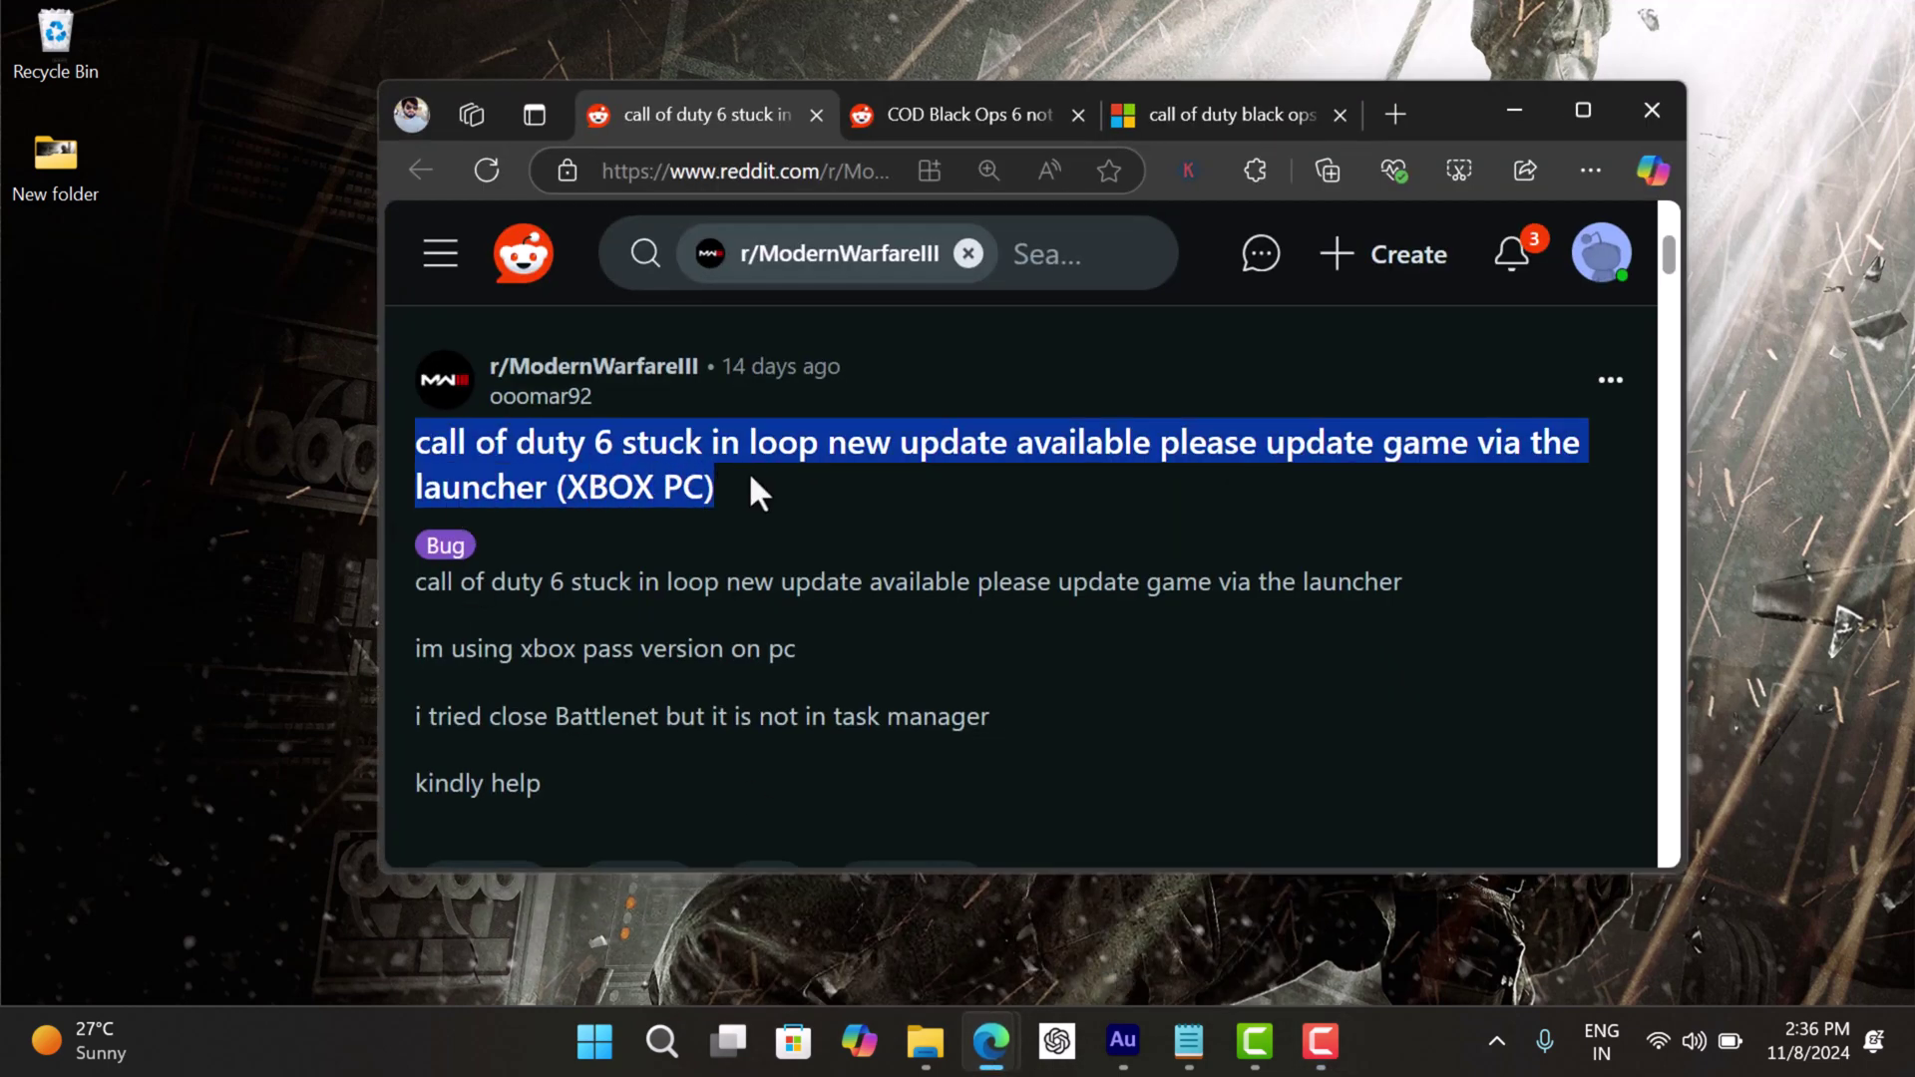
pyautogui.click(746, 585)
pyautogui.click(931, 115)
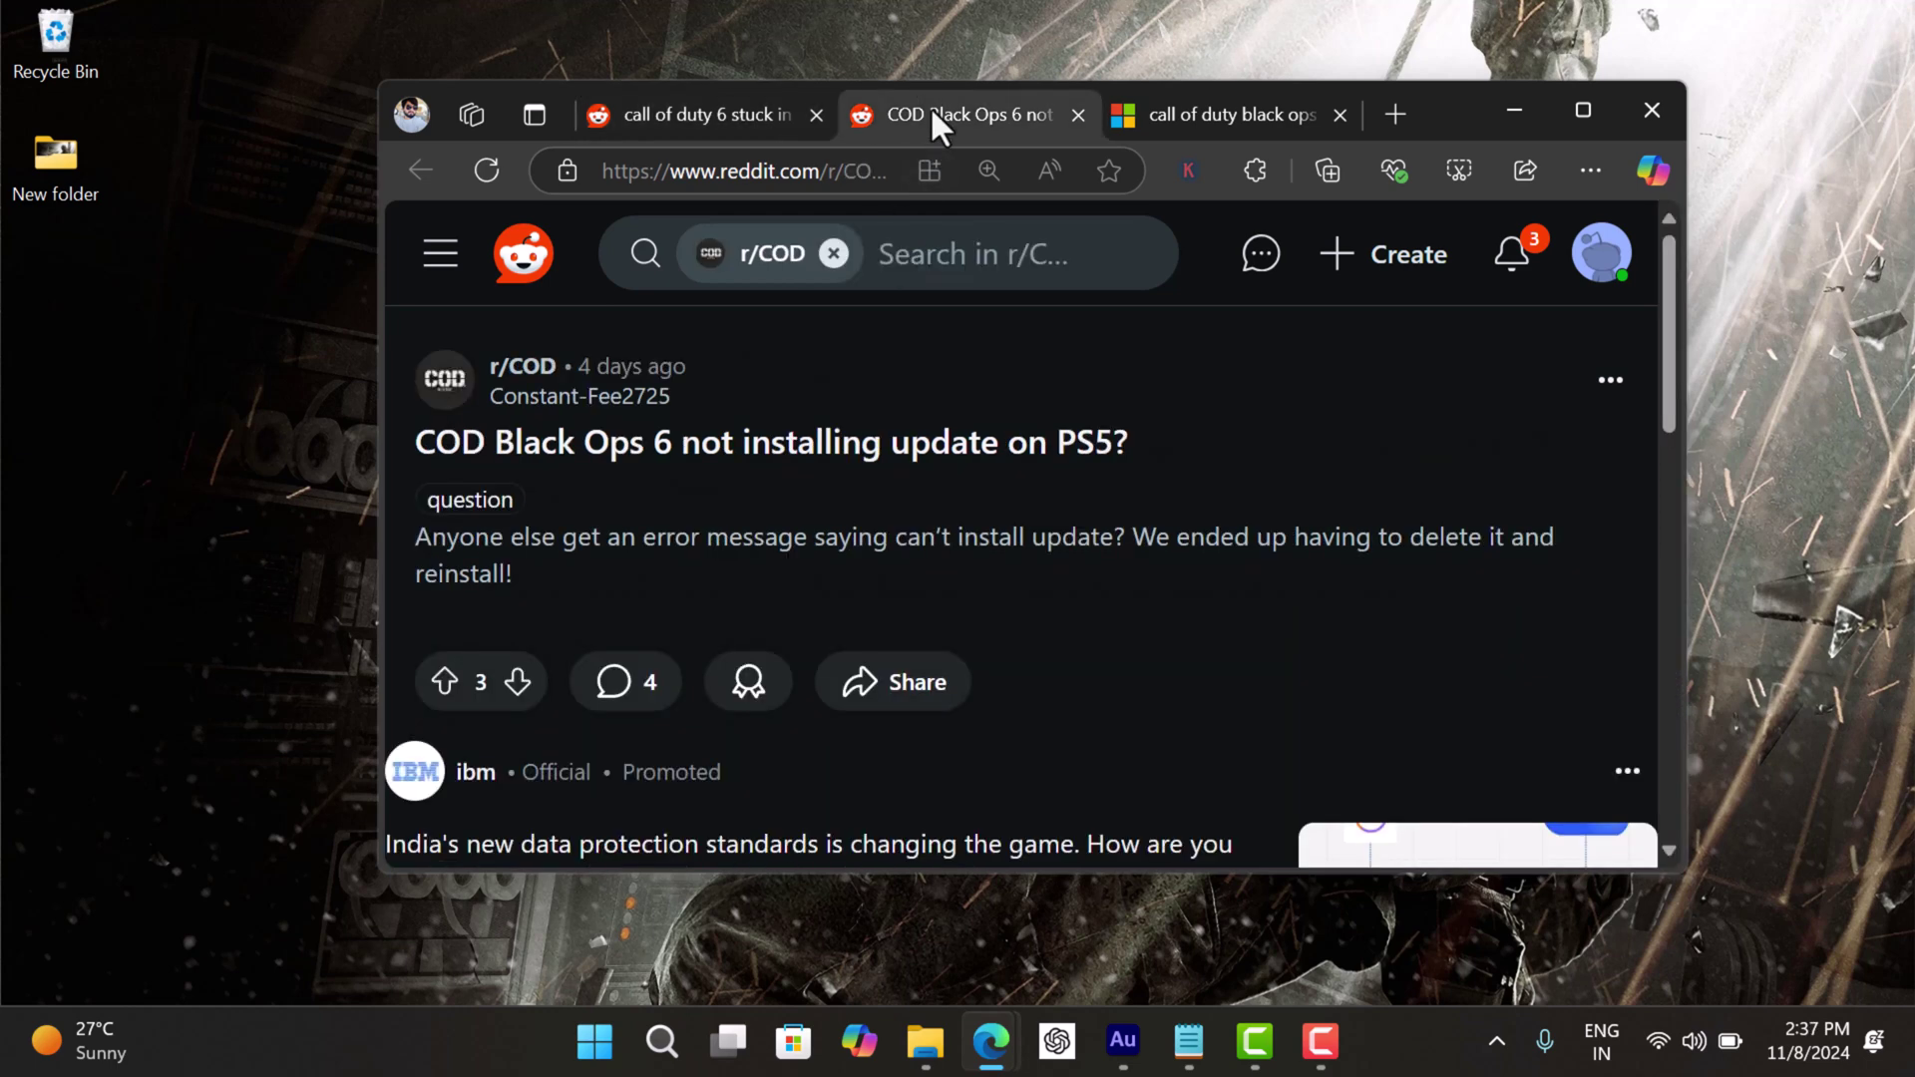
pyautogui.moveTo(416, 443); pyautogui.dragTo(1152, 449)
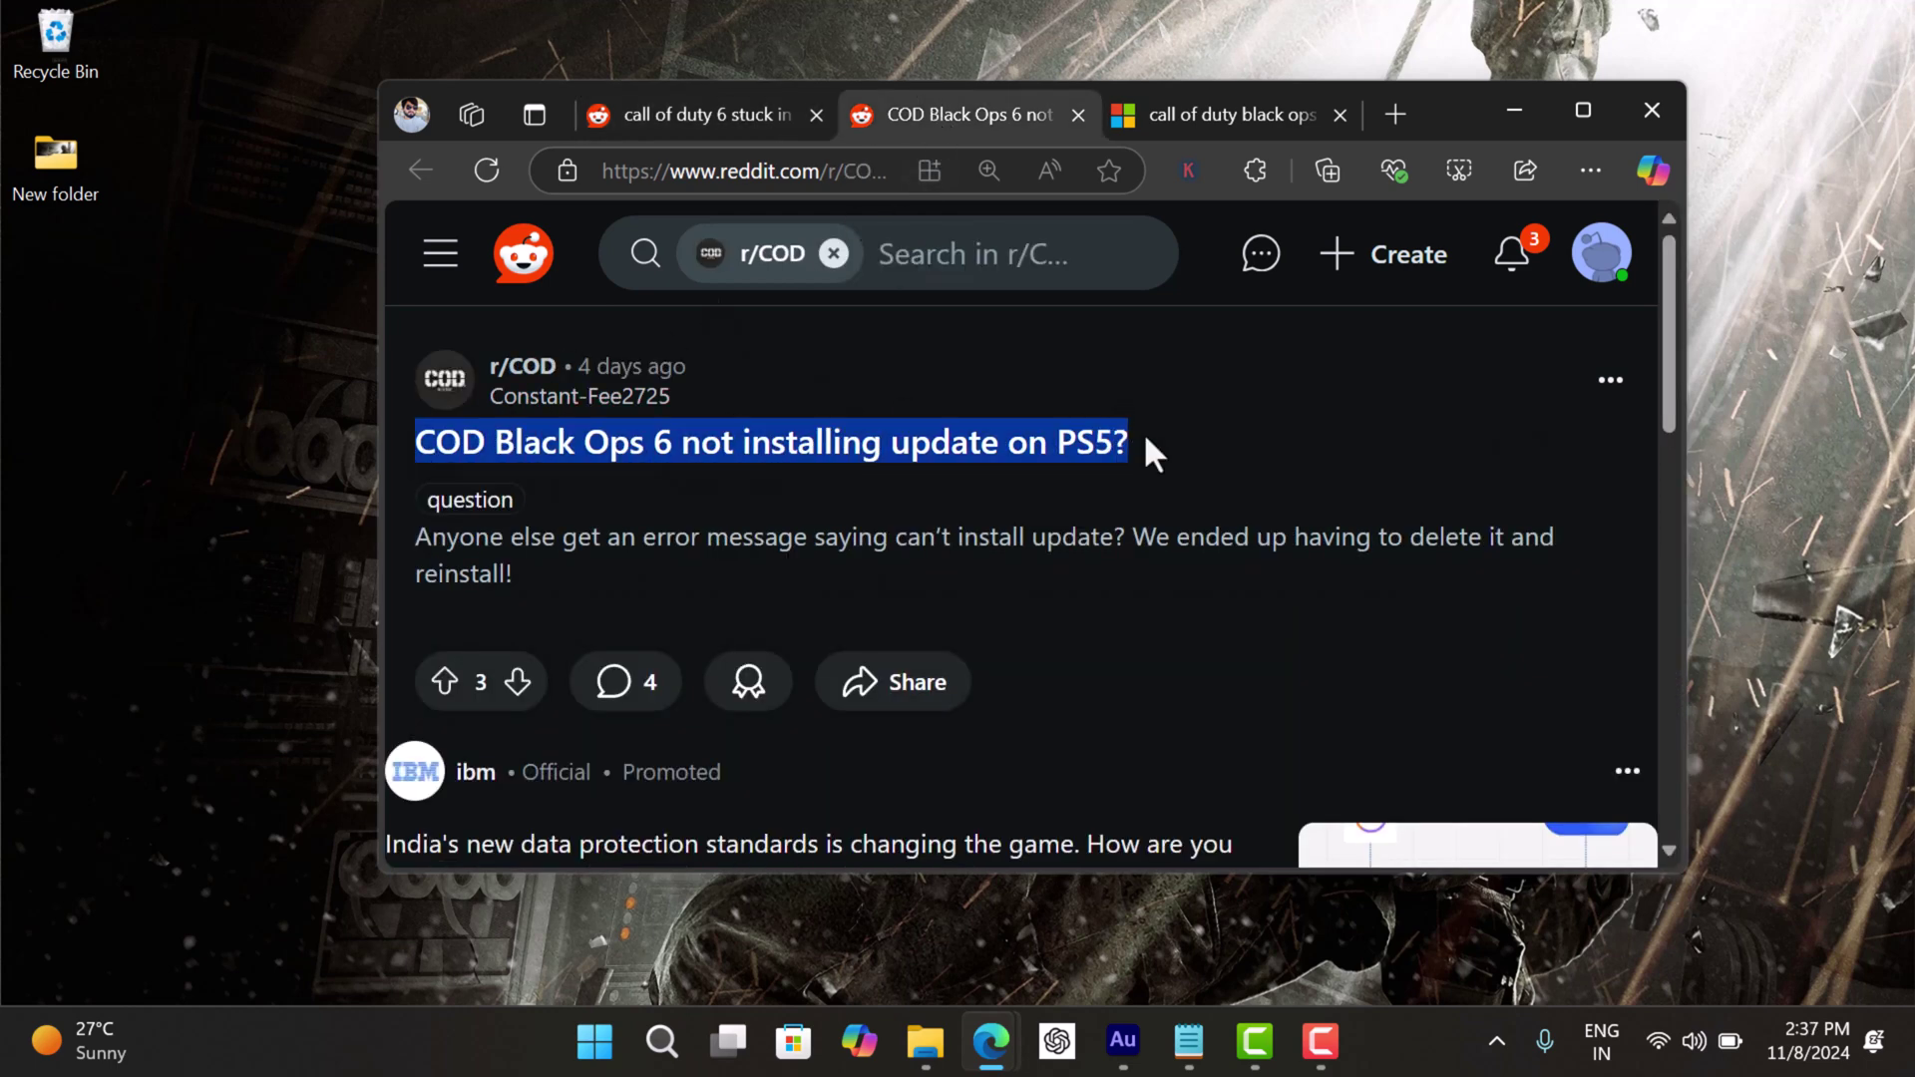
pyautogui.click(1090, 524)
# - Highlight the Microsoft Answers applying-updates question title, then minimize the browser
pyautogui.click(1273, 110)
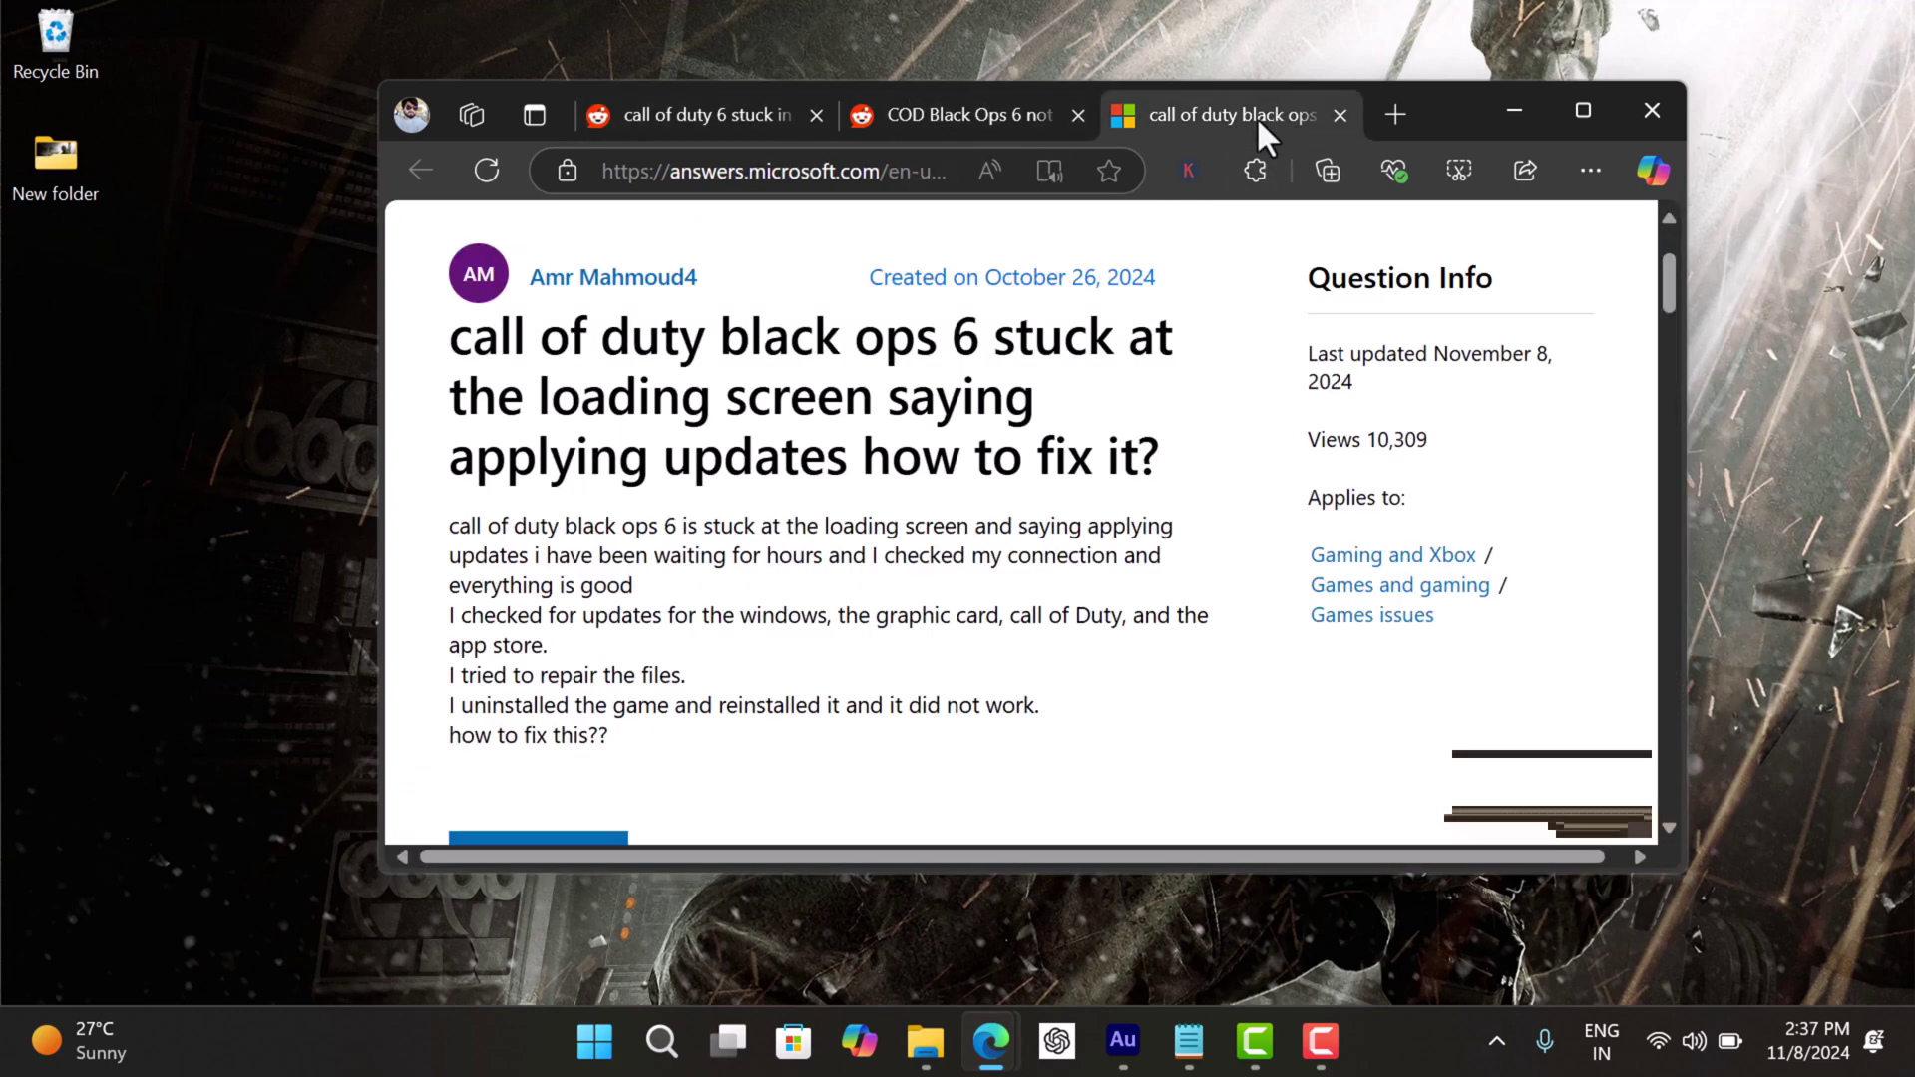
pyautogui.moveTo(452, 338); pyautogui.dragTo(1165, 466)
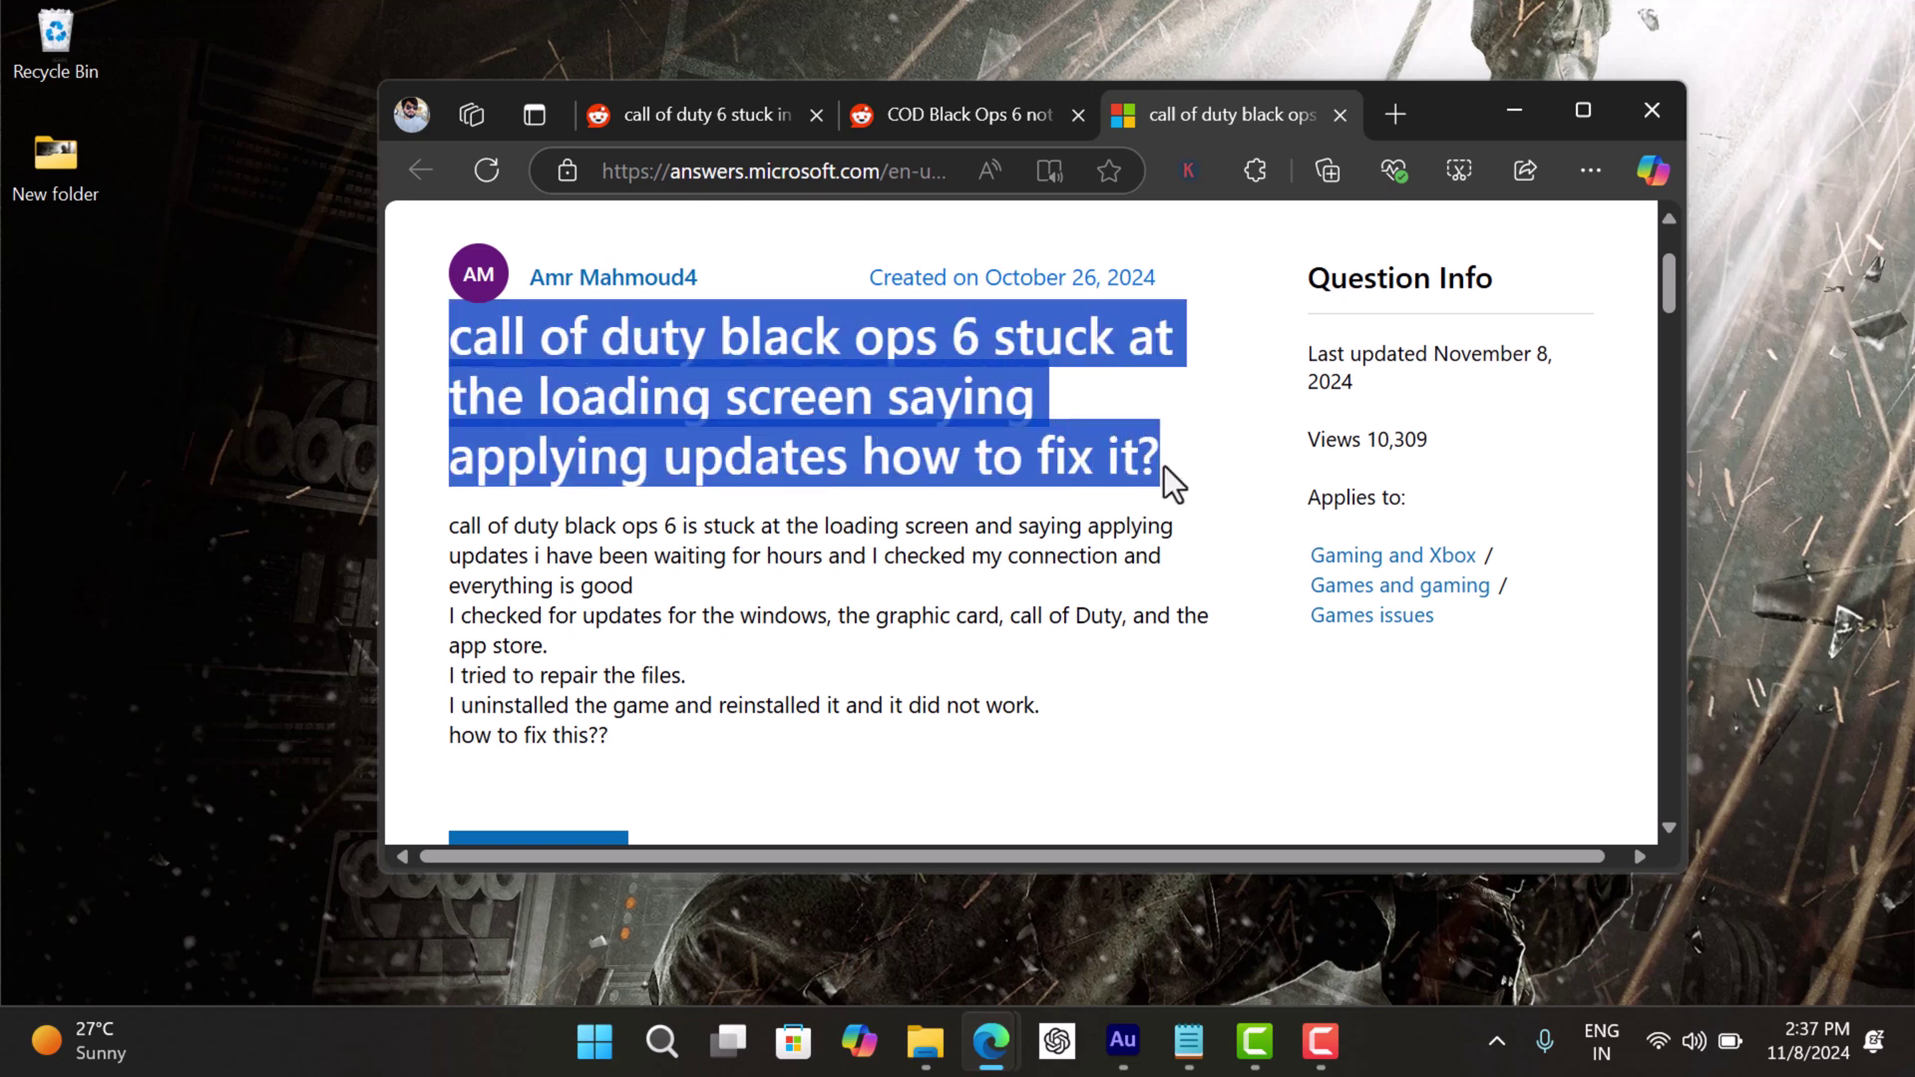
pyautogui.click(1035, 580)
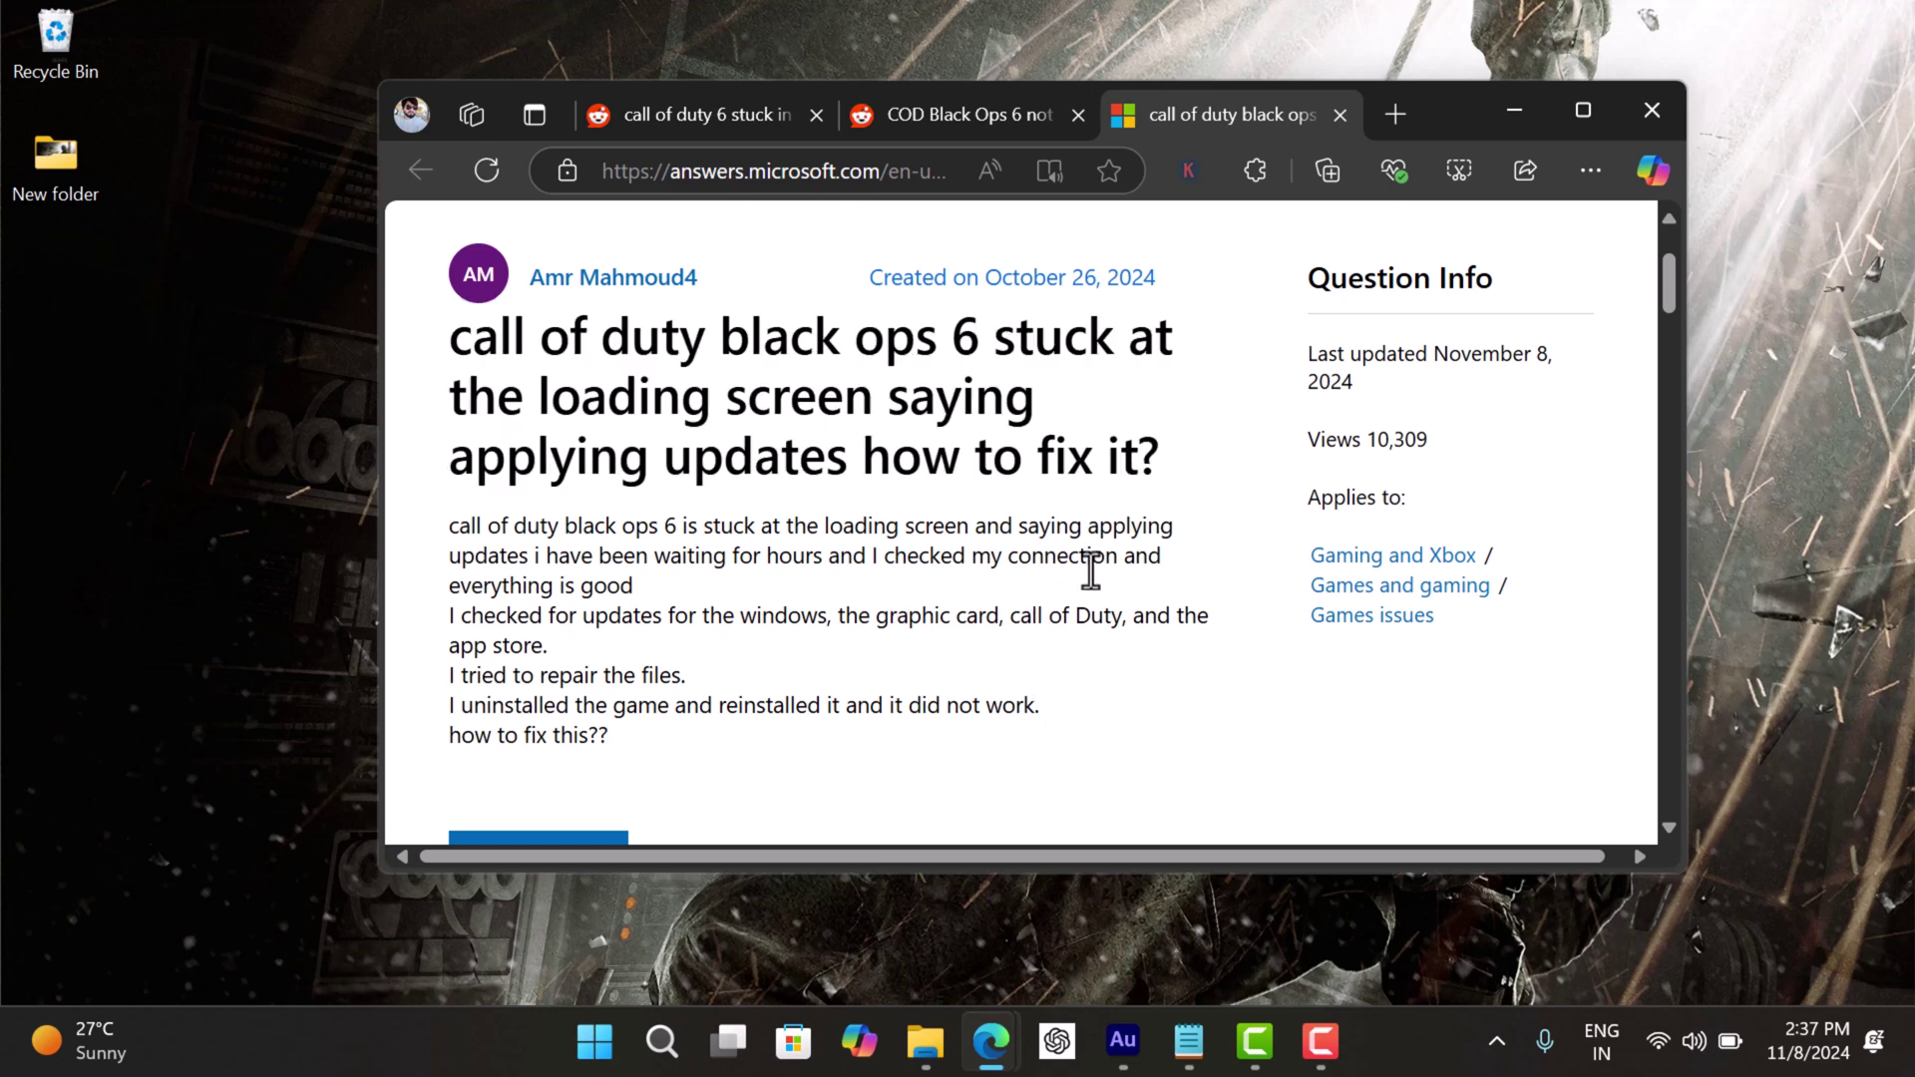
pyautogui.click(1519, 110)
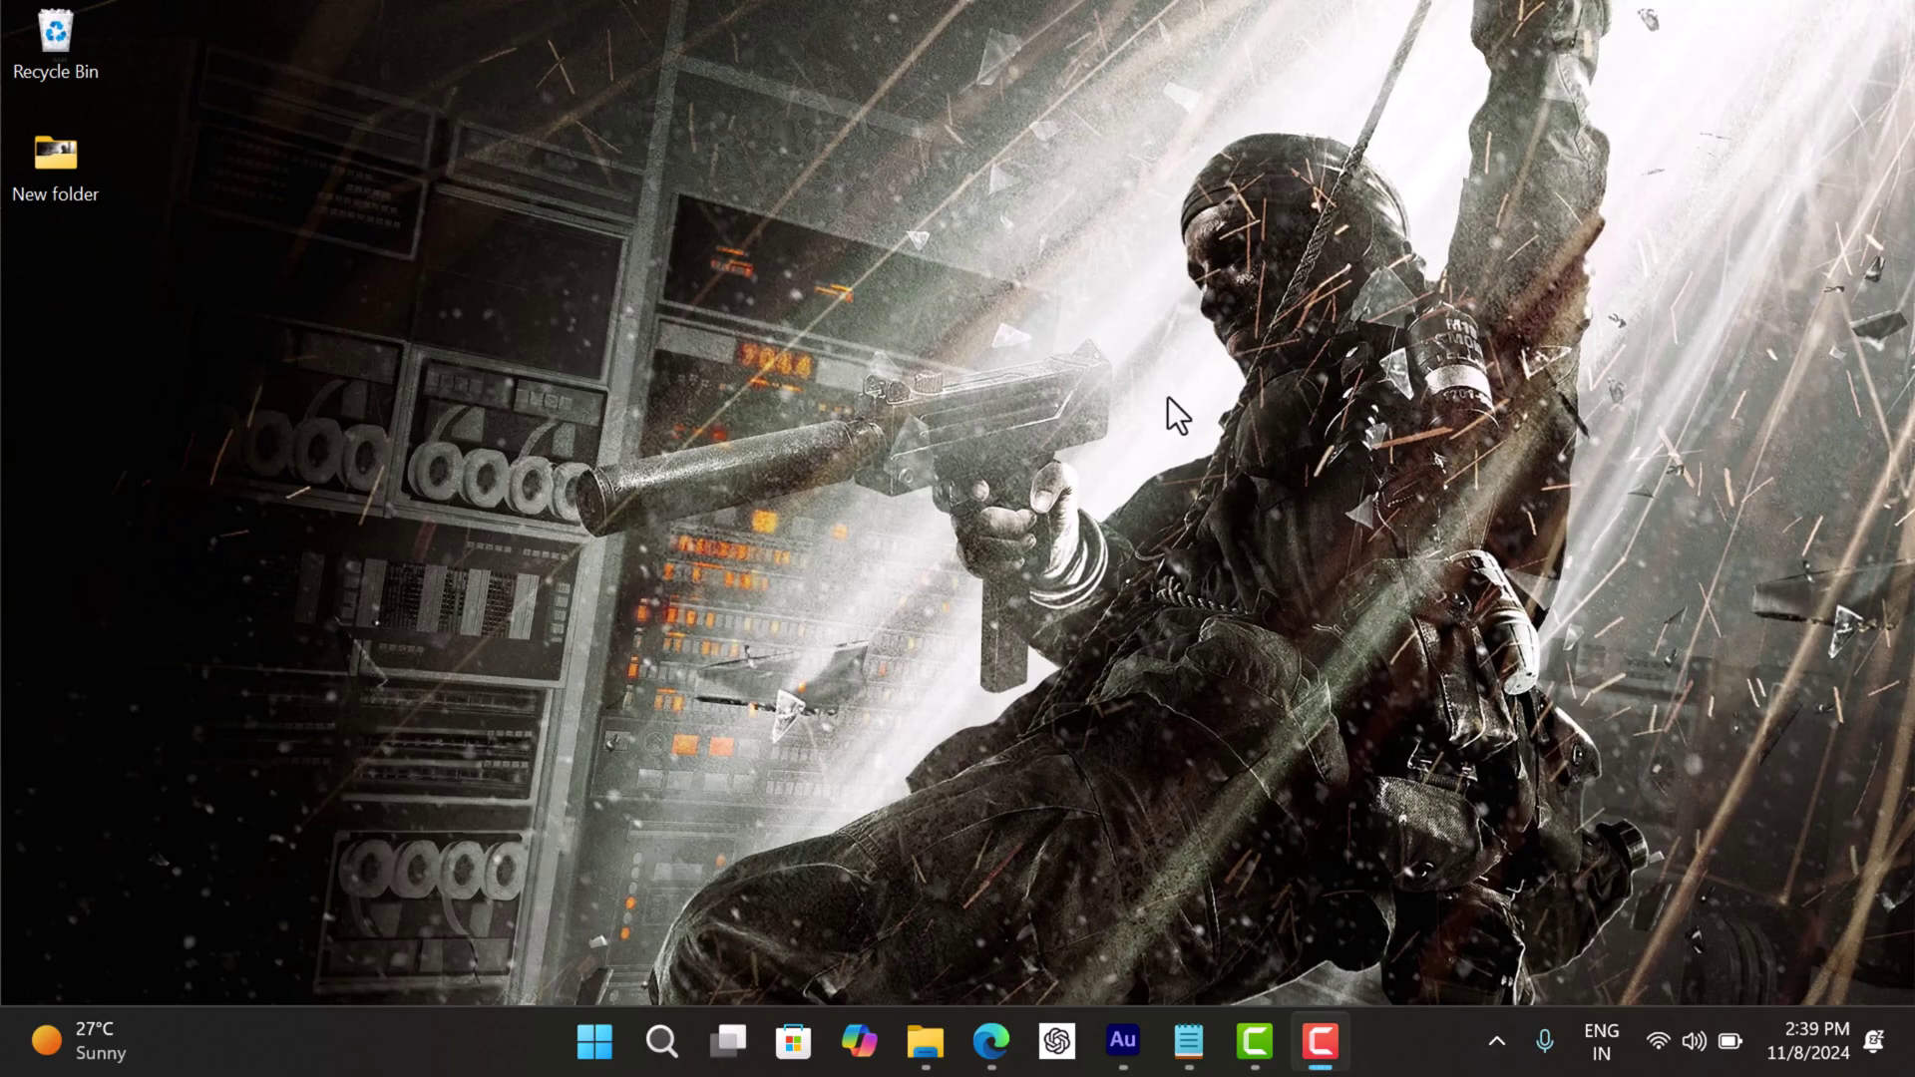
pyautogui.moveTo(988, 1042)
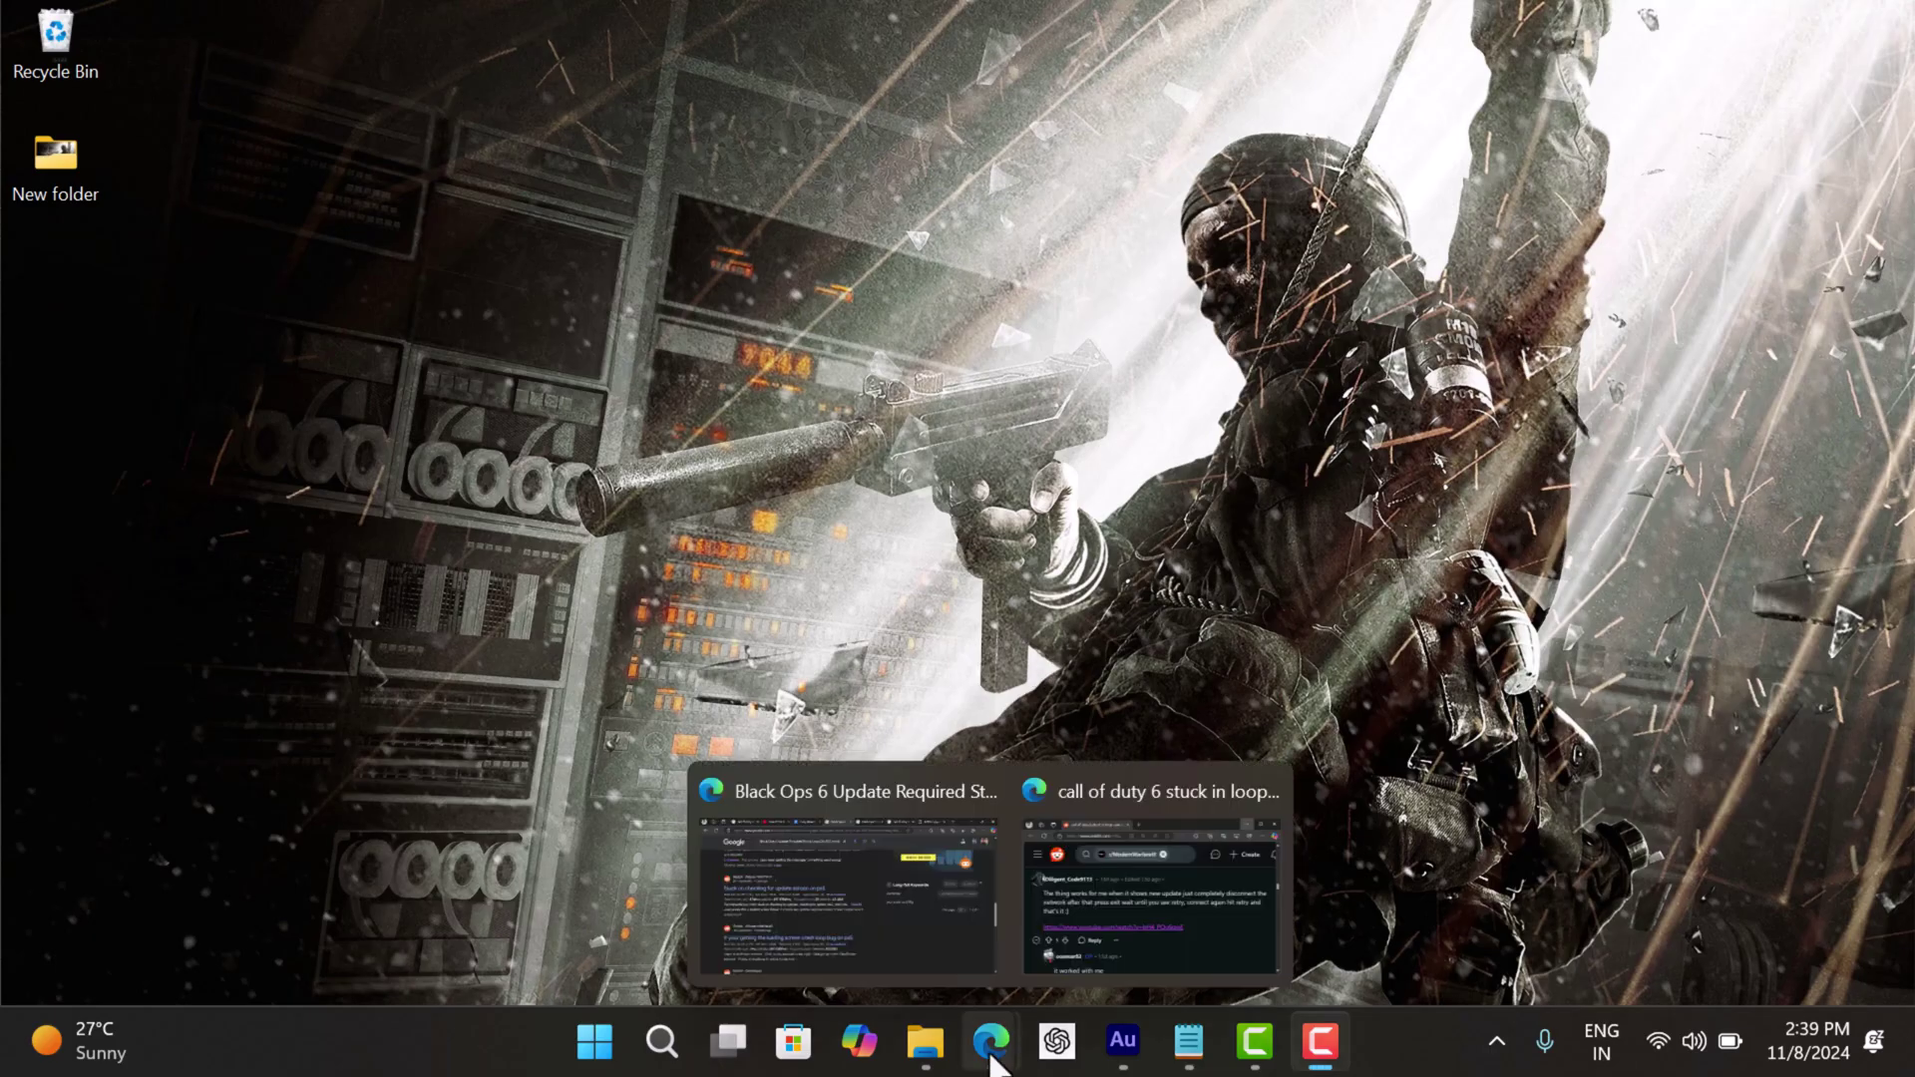
# - Highlight the disconnect-network-and-retry comment and the 'it worked with me' reply, then minimize
pyautogui.click(1149, 898)
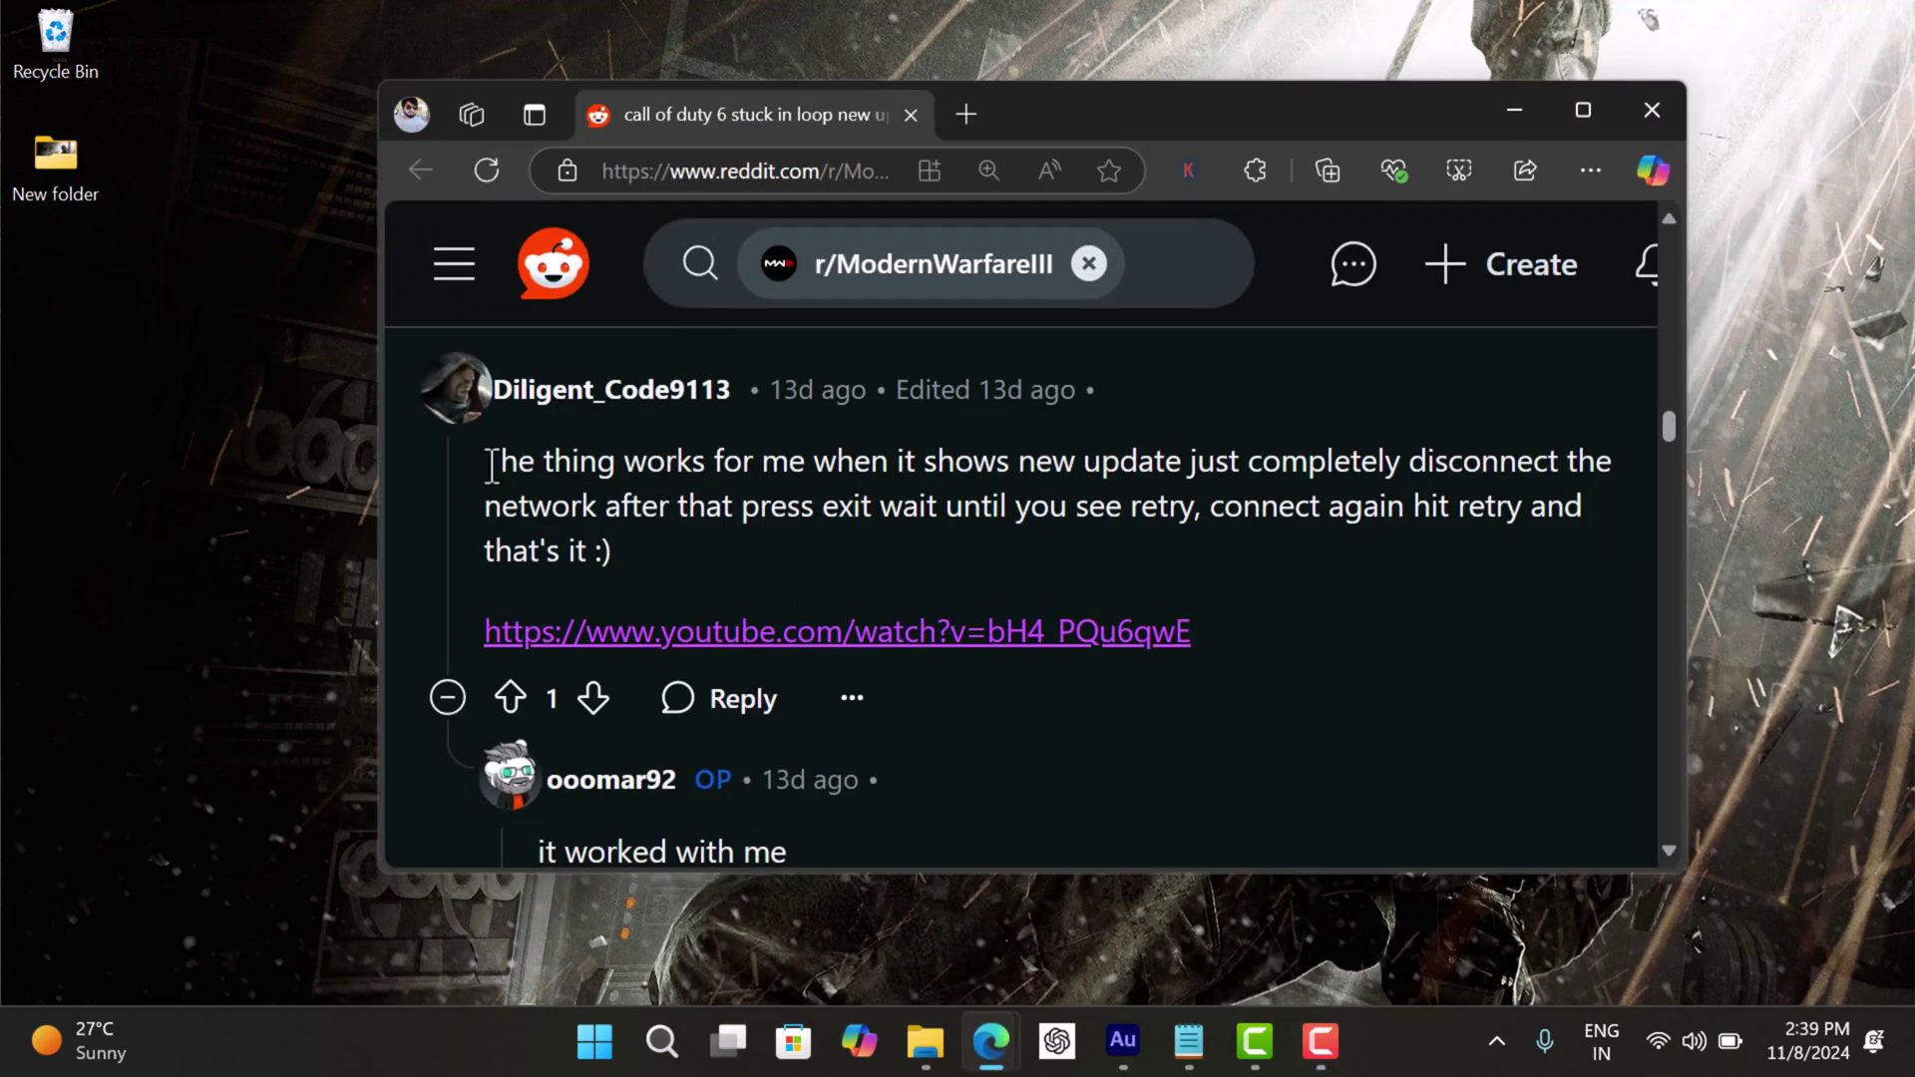
pyautogui.moveTo(484, 464); pyautogui.dragTo(1601, 474)
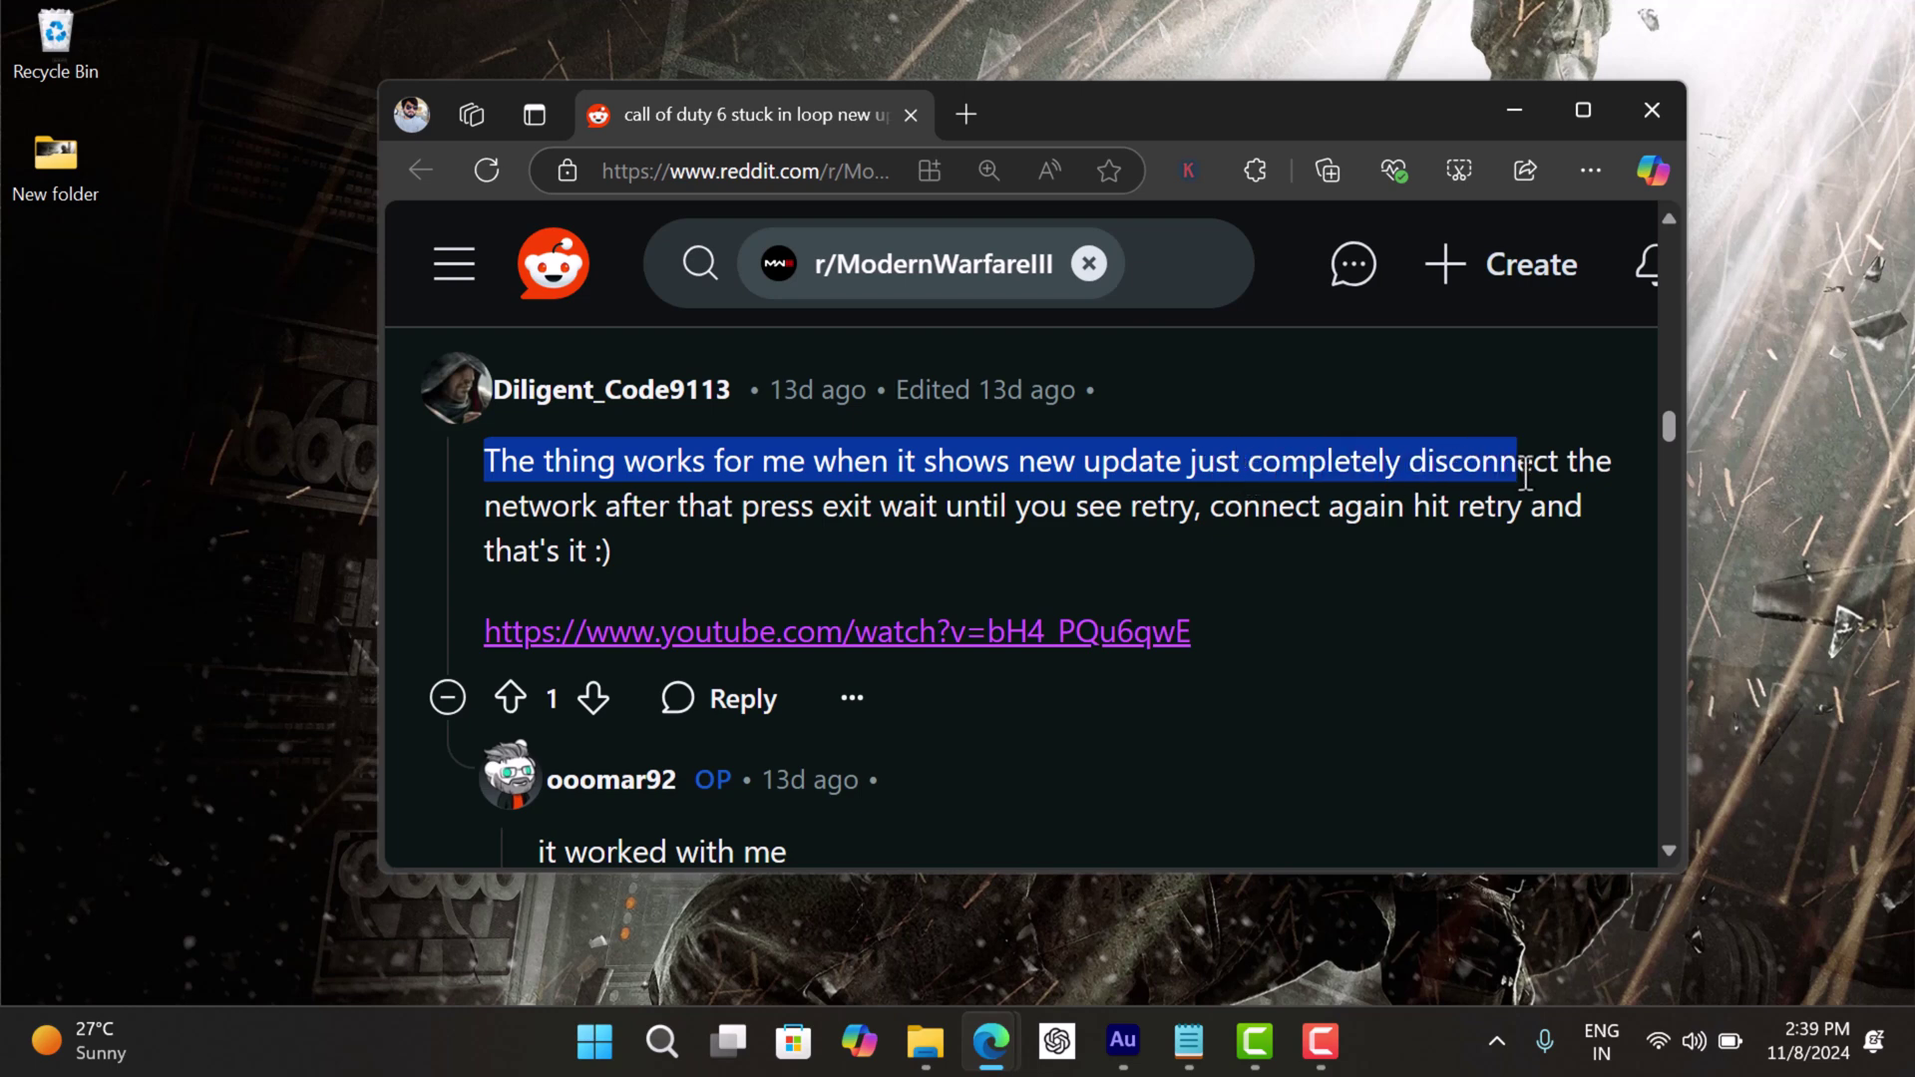
pyautogui.moveTo(485, 508); pyautogui.dragTo(958, 546)
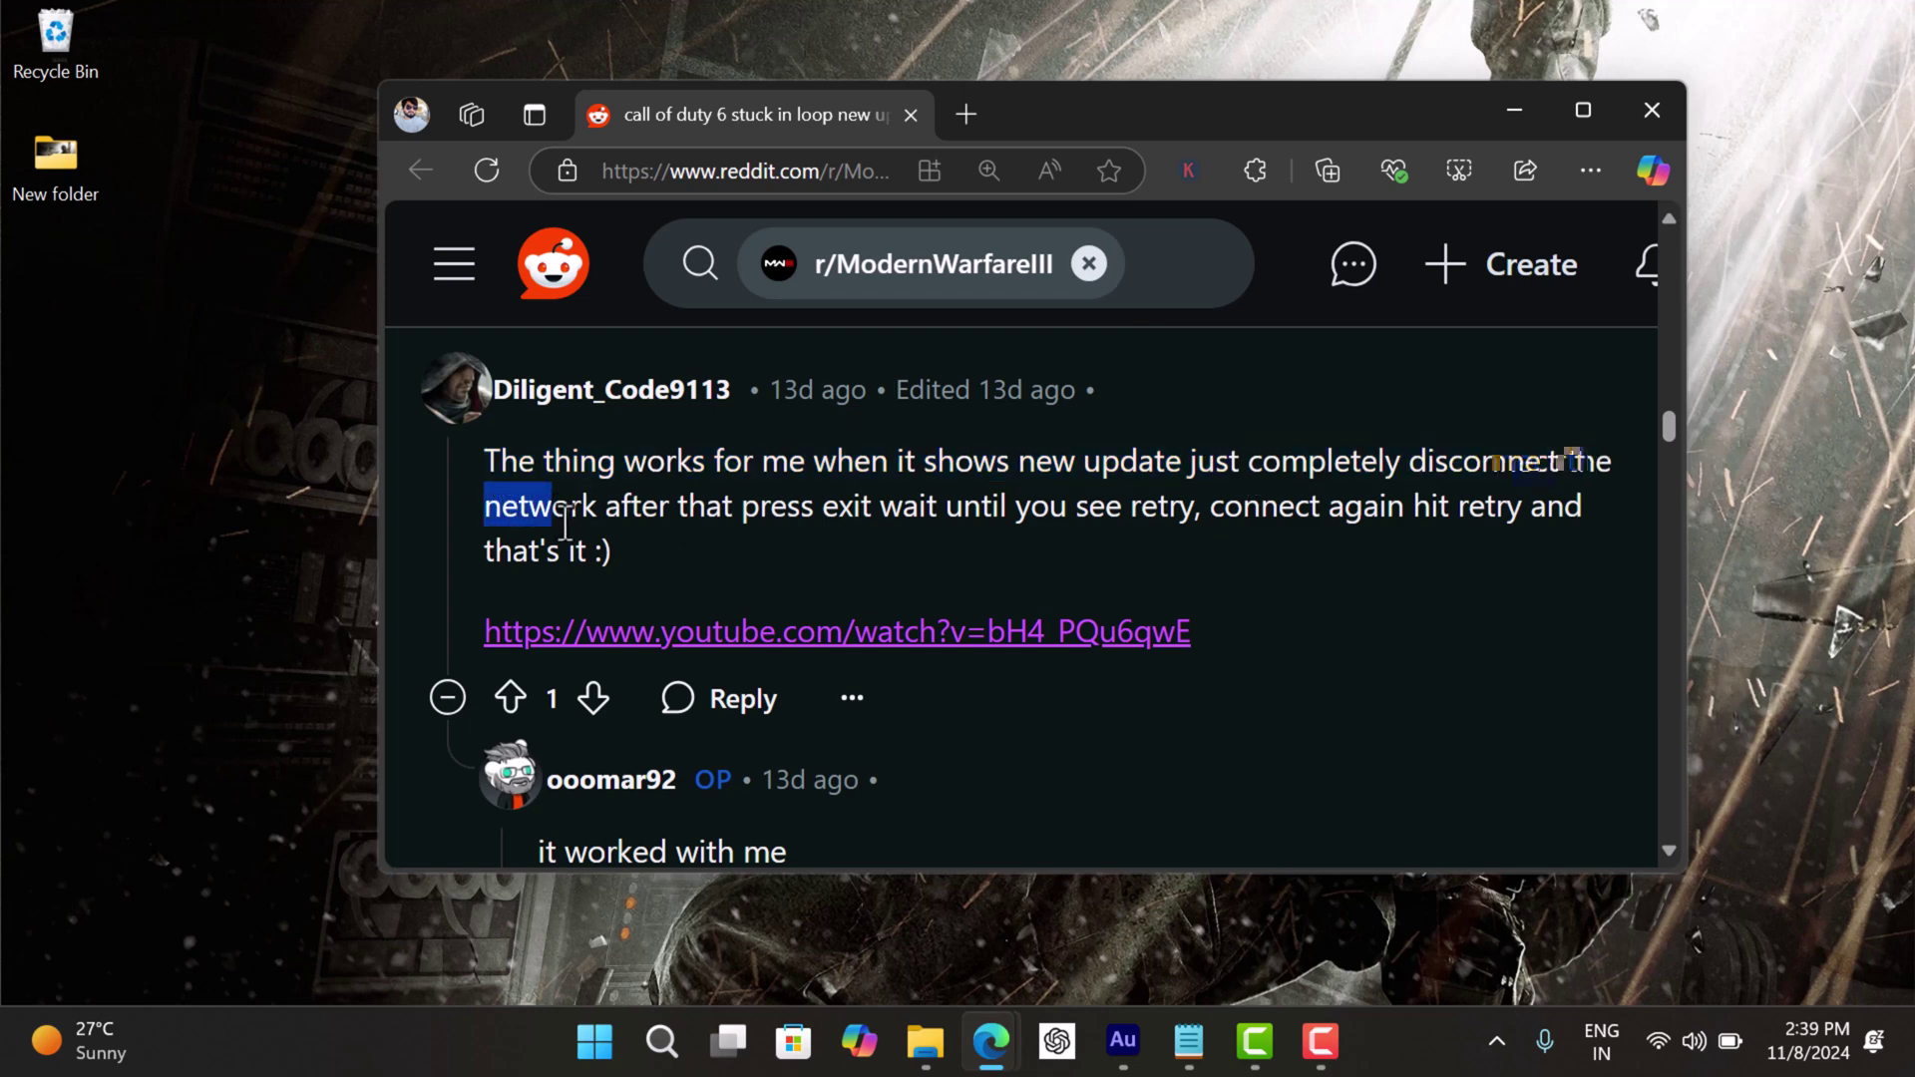
pyautogui.click(1062, 561)
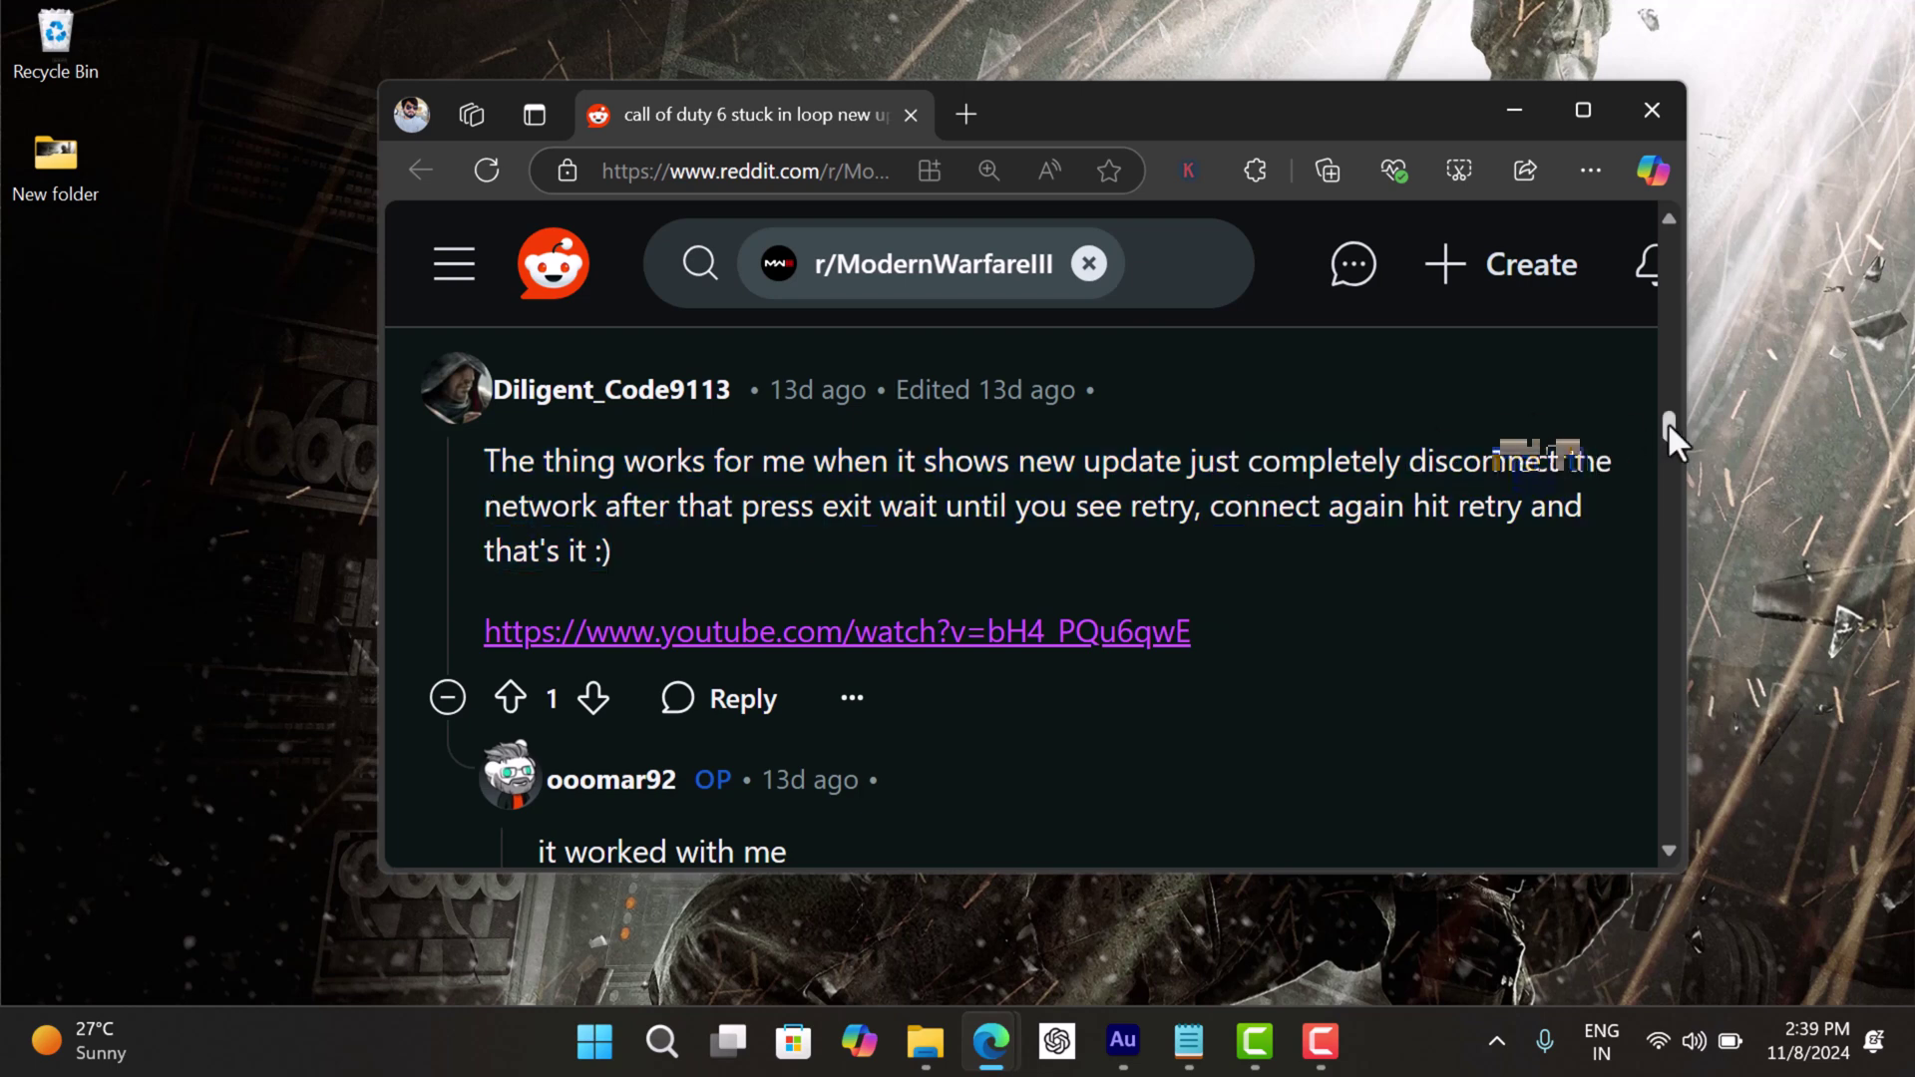
pyautogui.scroll(-2, 1668, 426)
pyautogui.moveTo(541, 535); pyautogui.dragTo(911, 555)
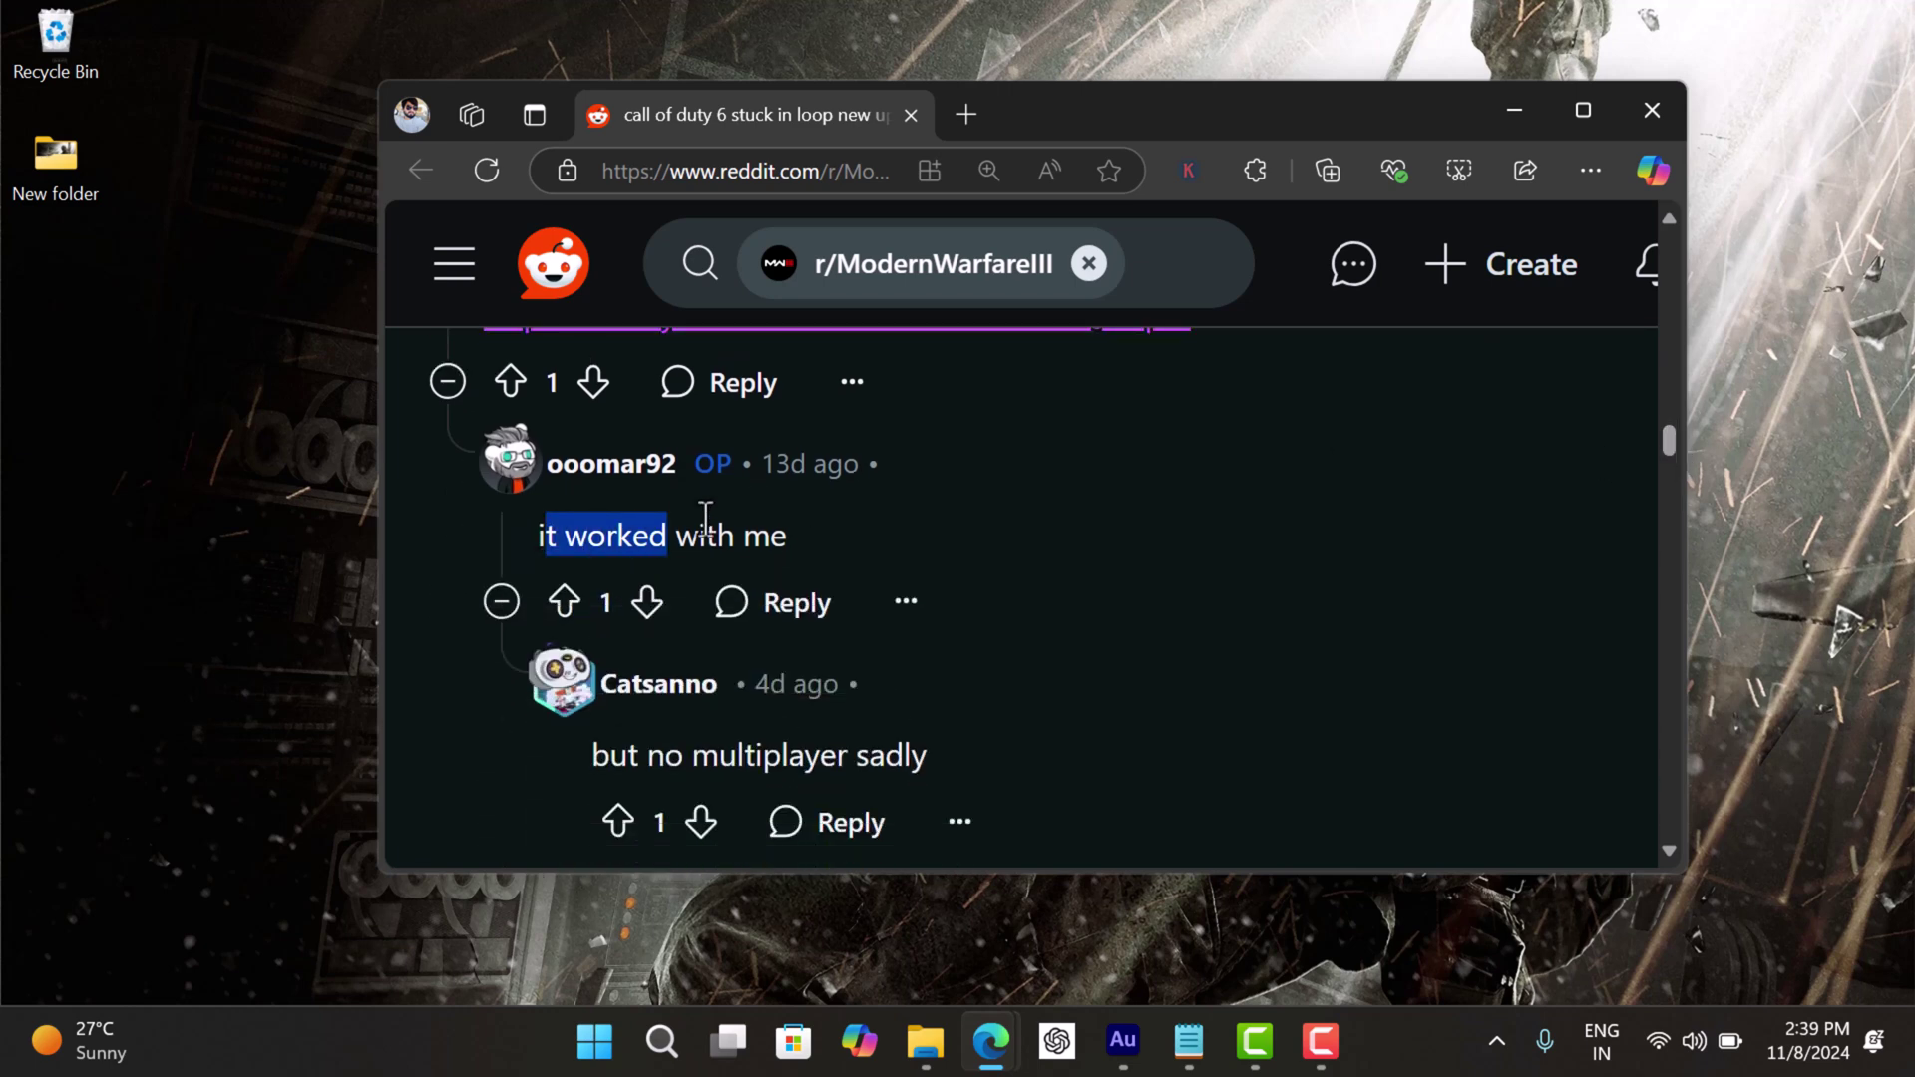
pyautogui.click(1515, 110)
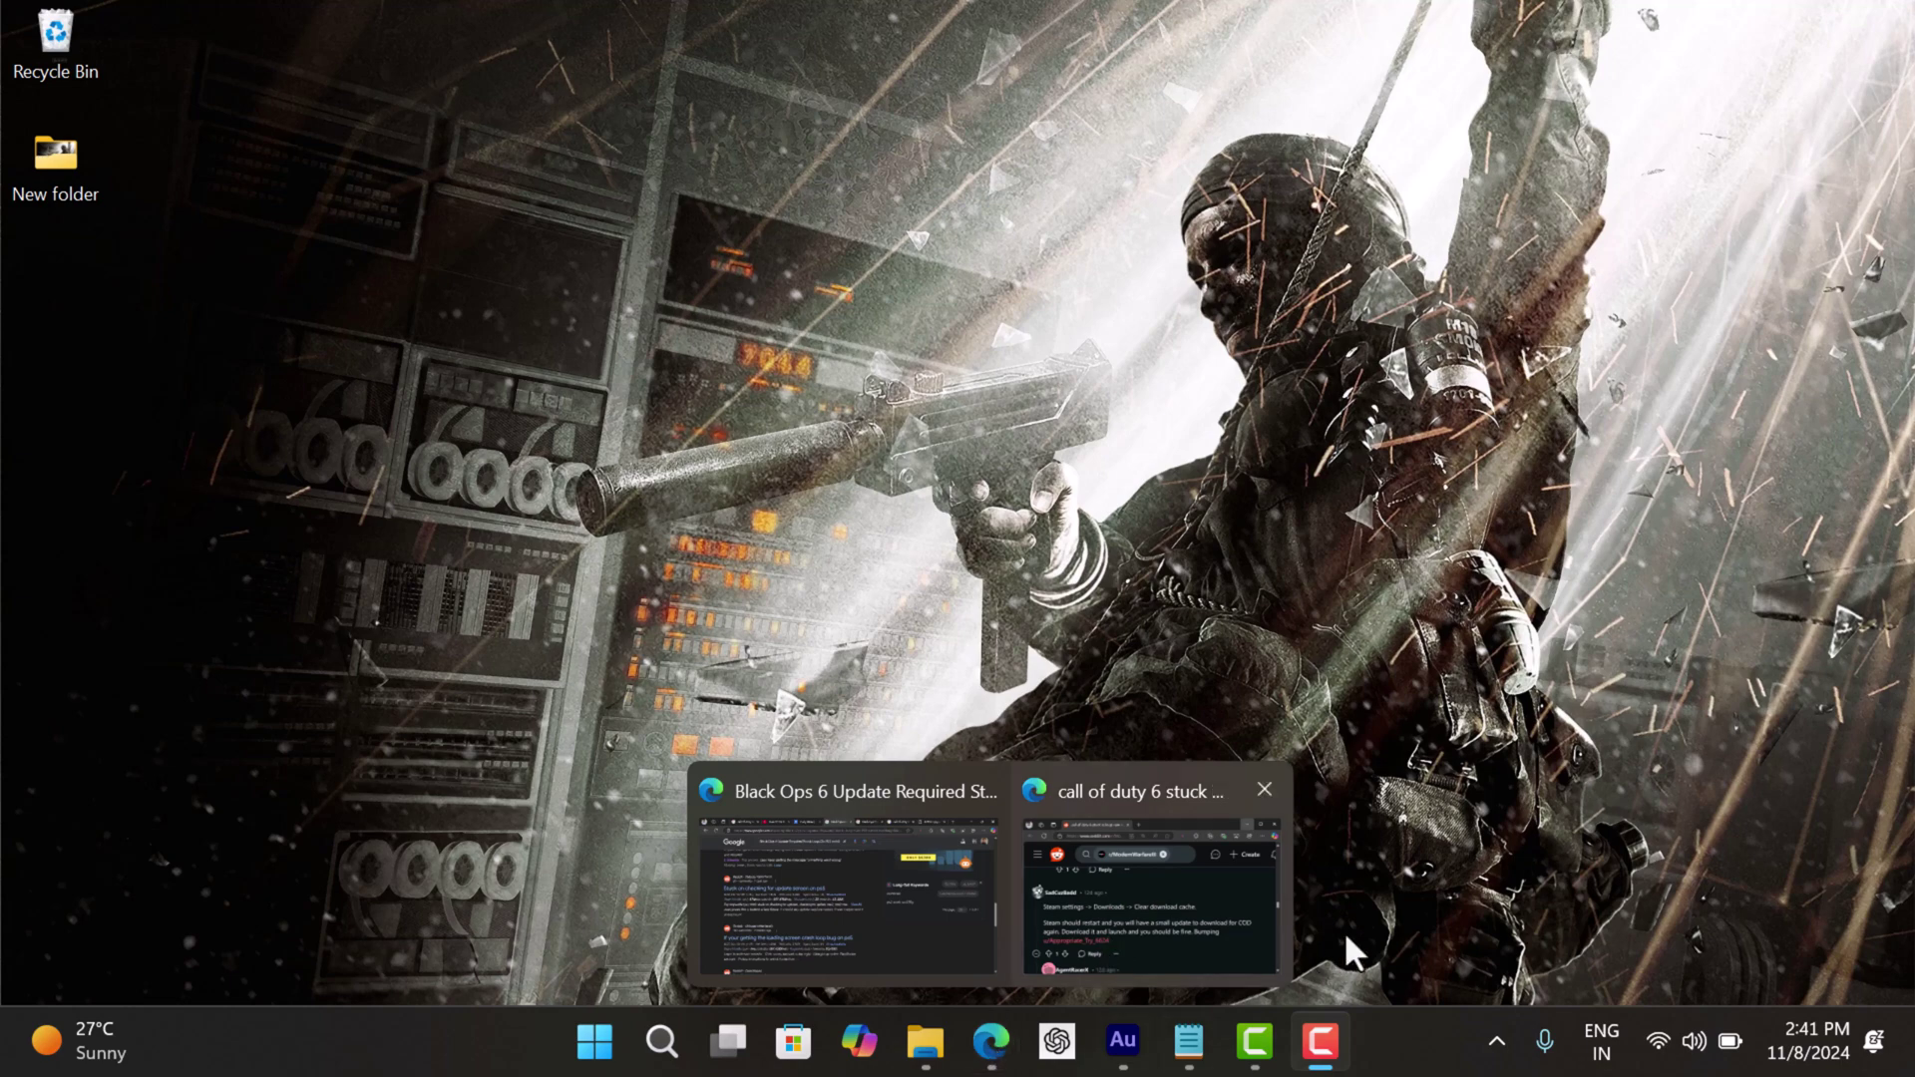
pyautogui.moveTo(991, 1041)
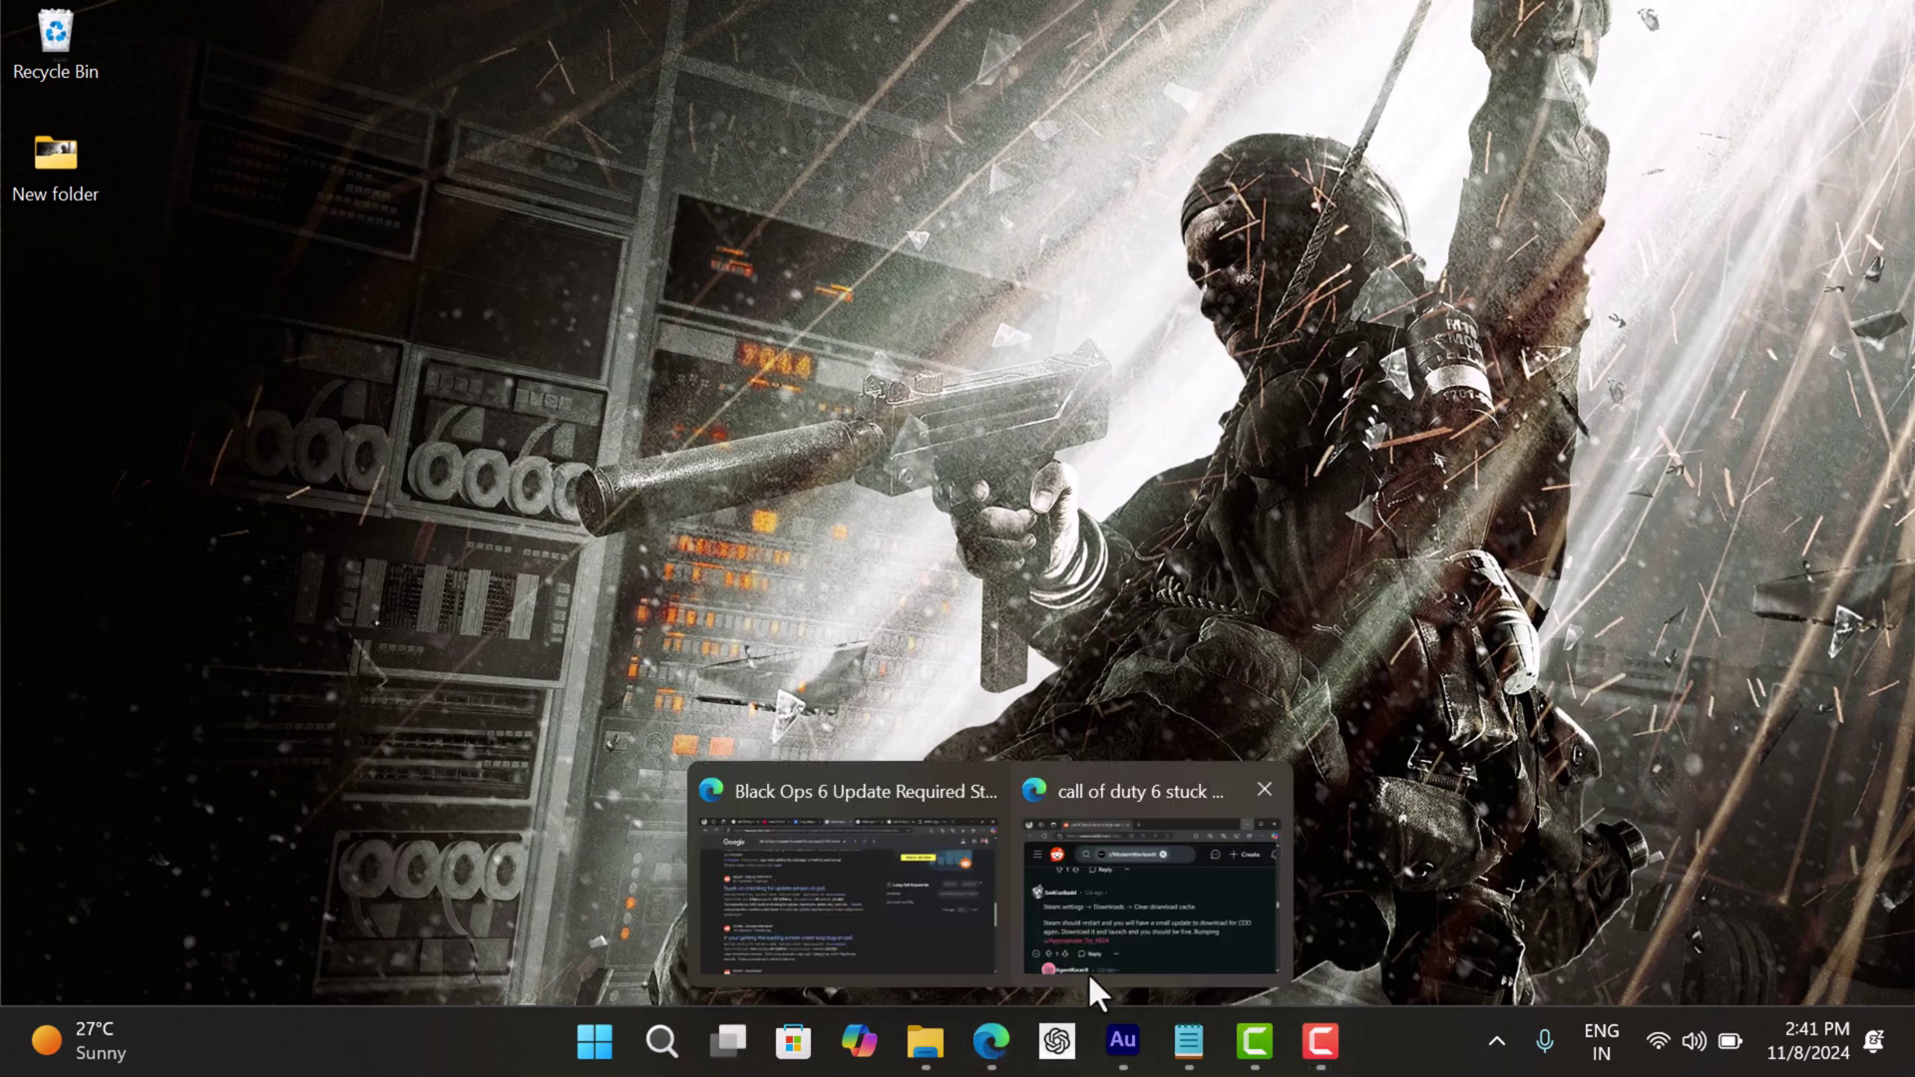
# - Highlight the Steam 'Clear download cache' tip lines, then the thank-you and 'This worked for me' replies
pyautogui.click(1153, 838)
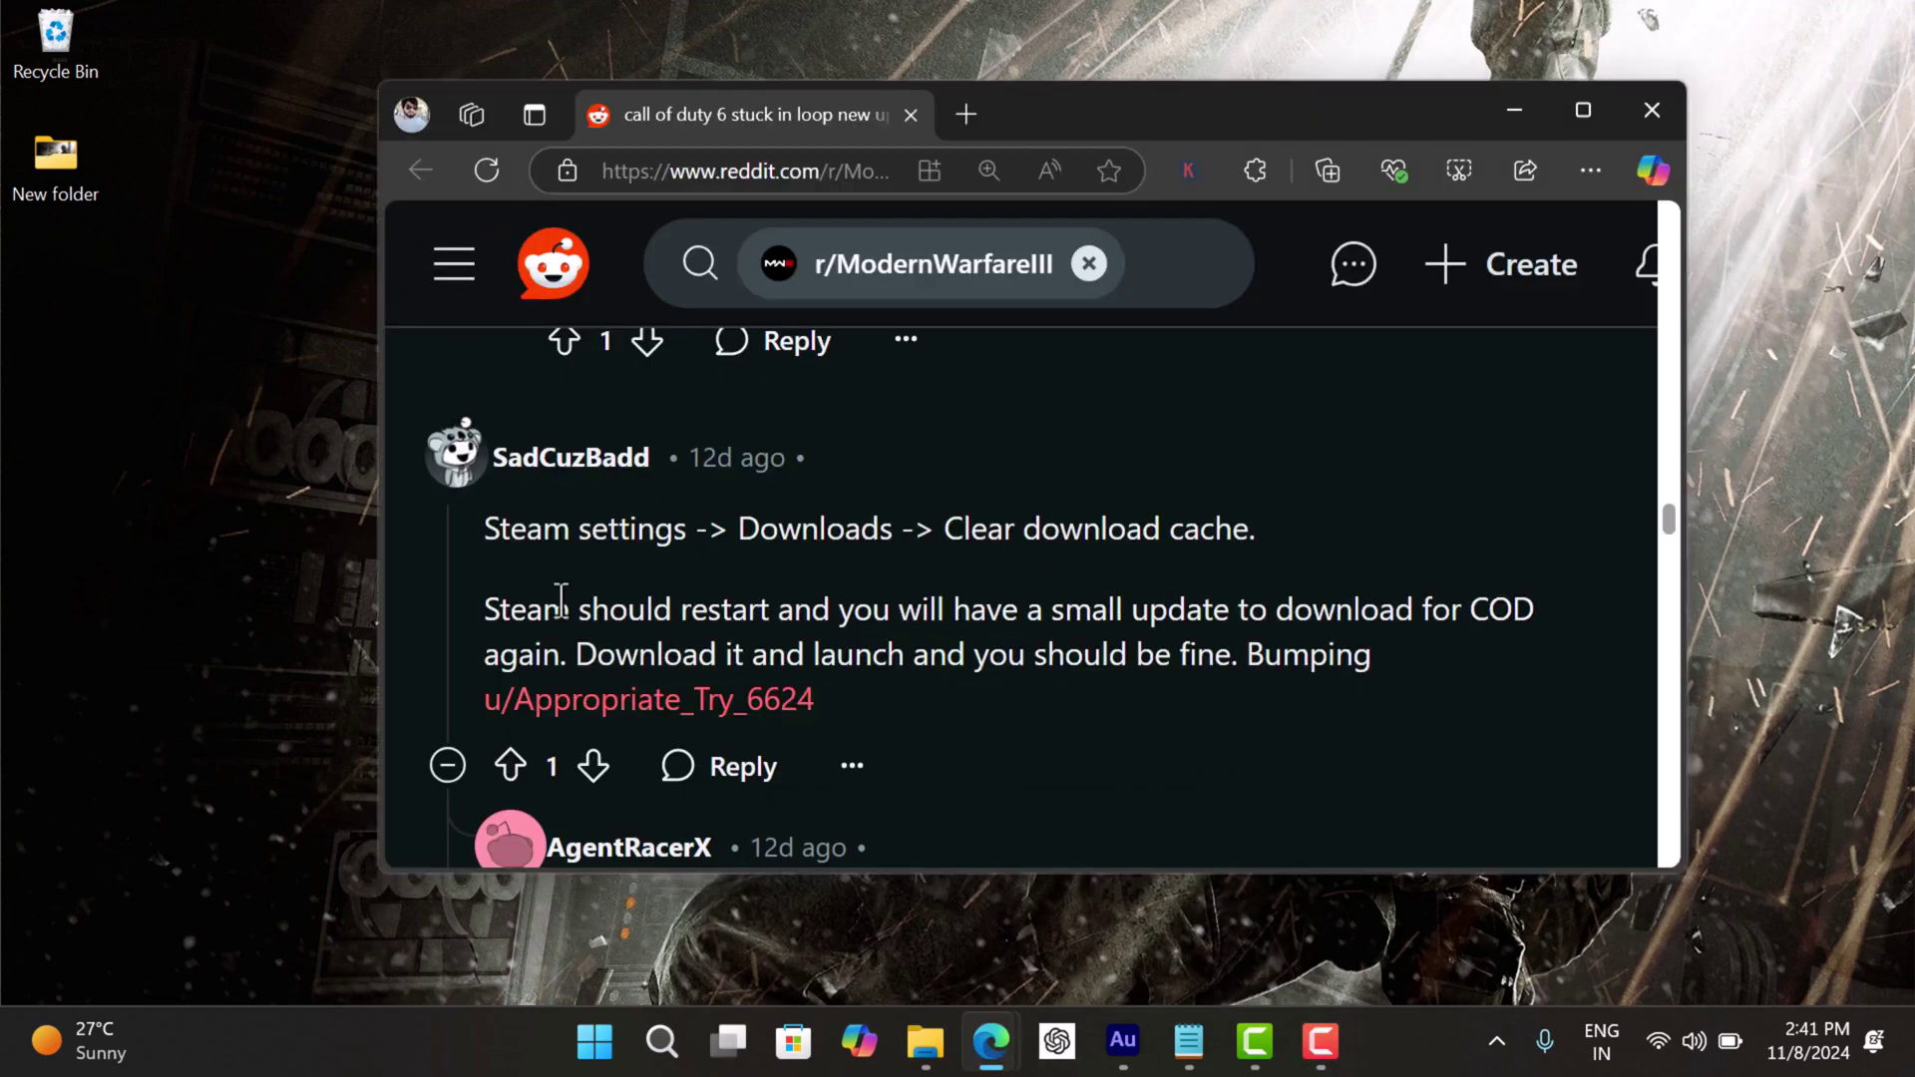
pyautogui.moveTo(485, 529); pyautogui.dragTo(1251, 533)
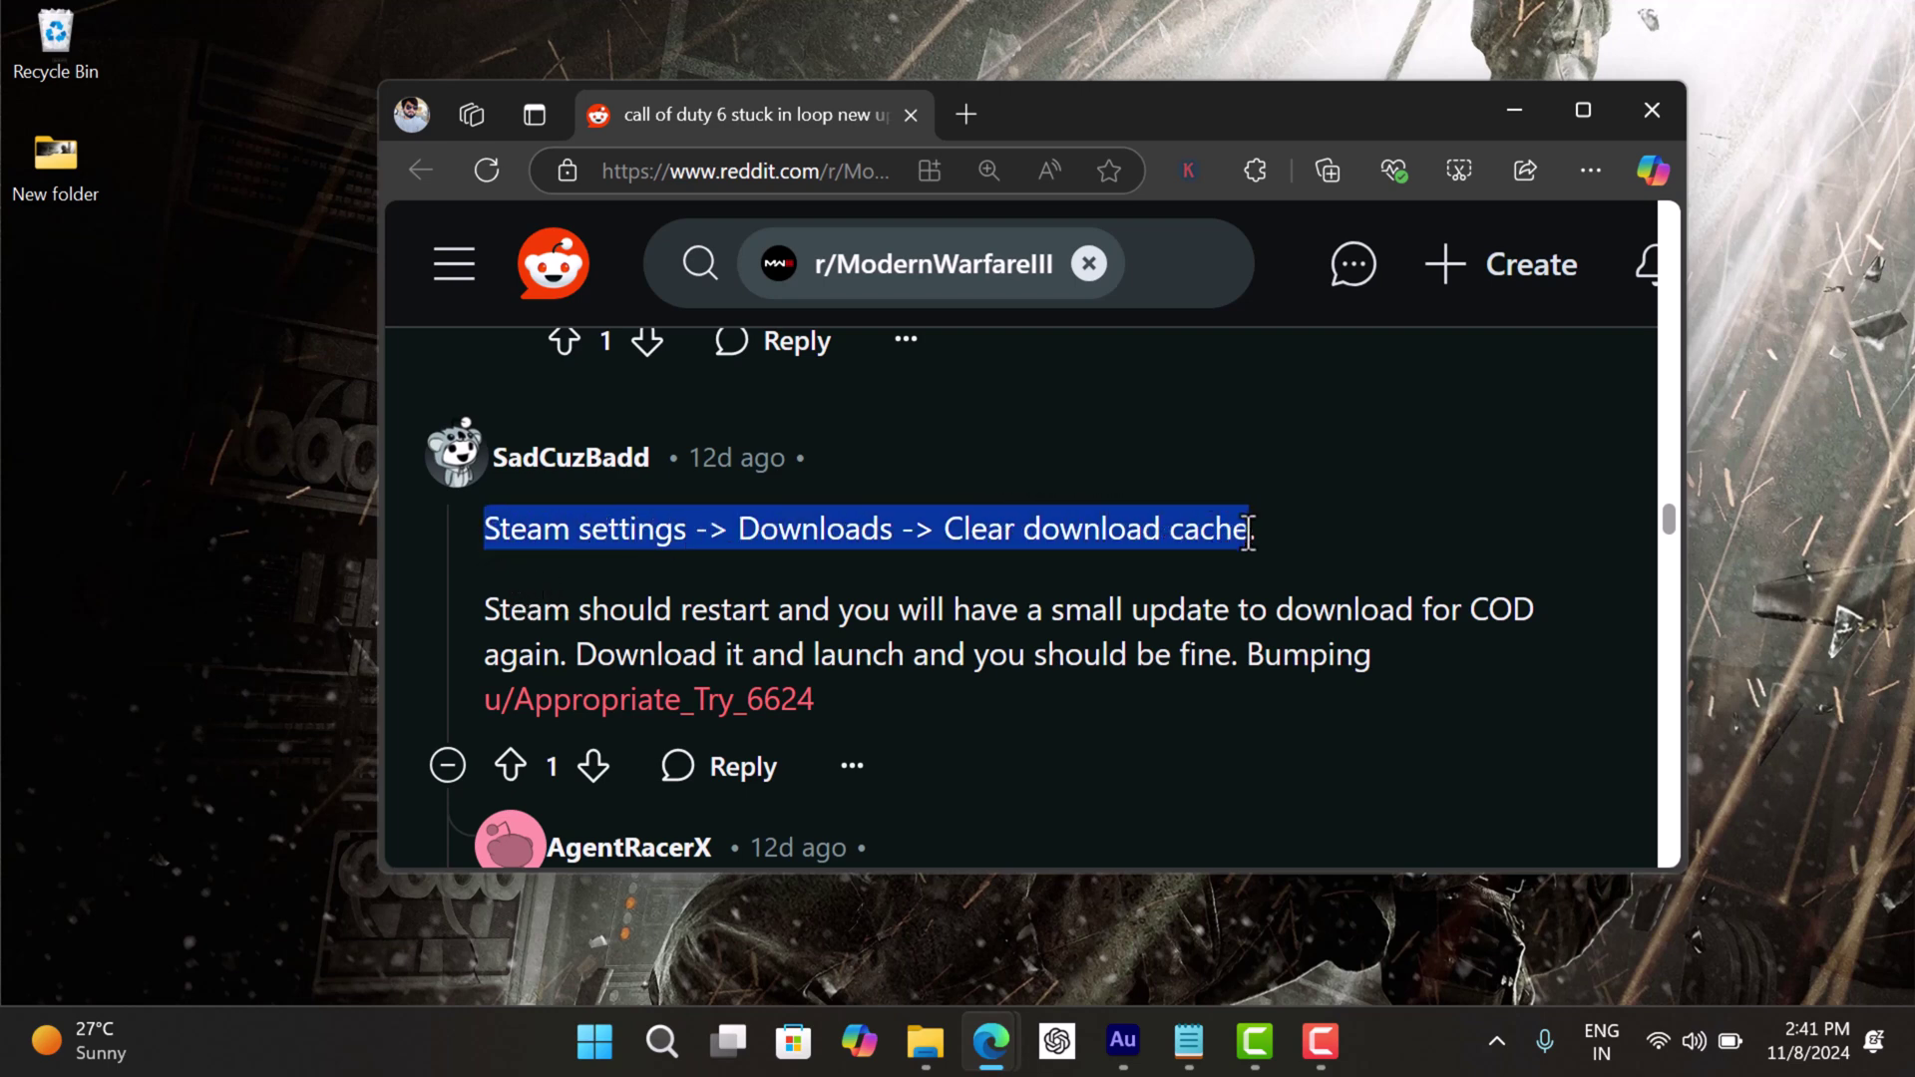
pyautogui.moveTo(488, 611); pyautogui.dragTo(858, 621)
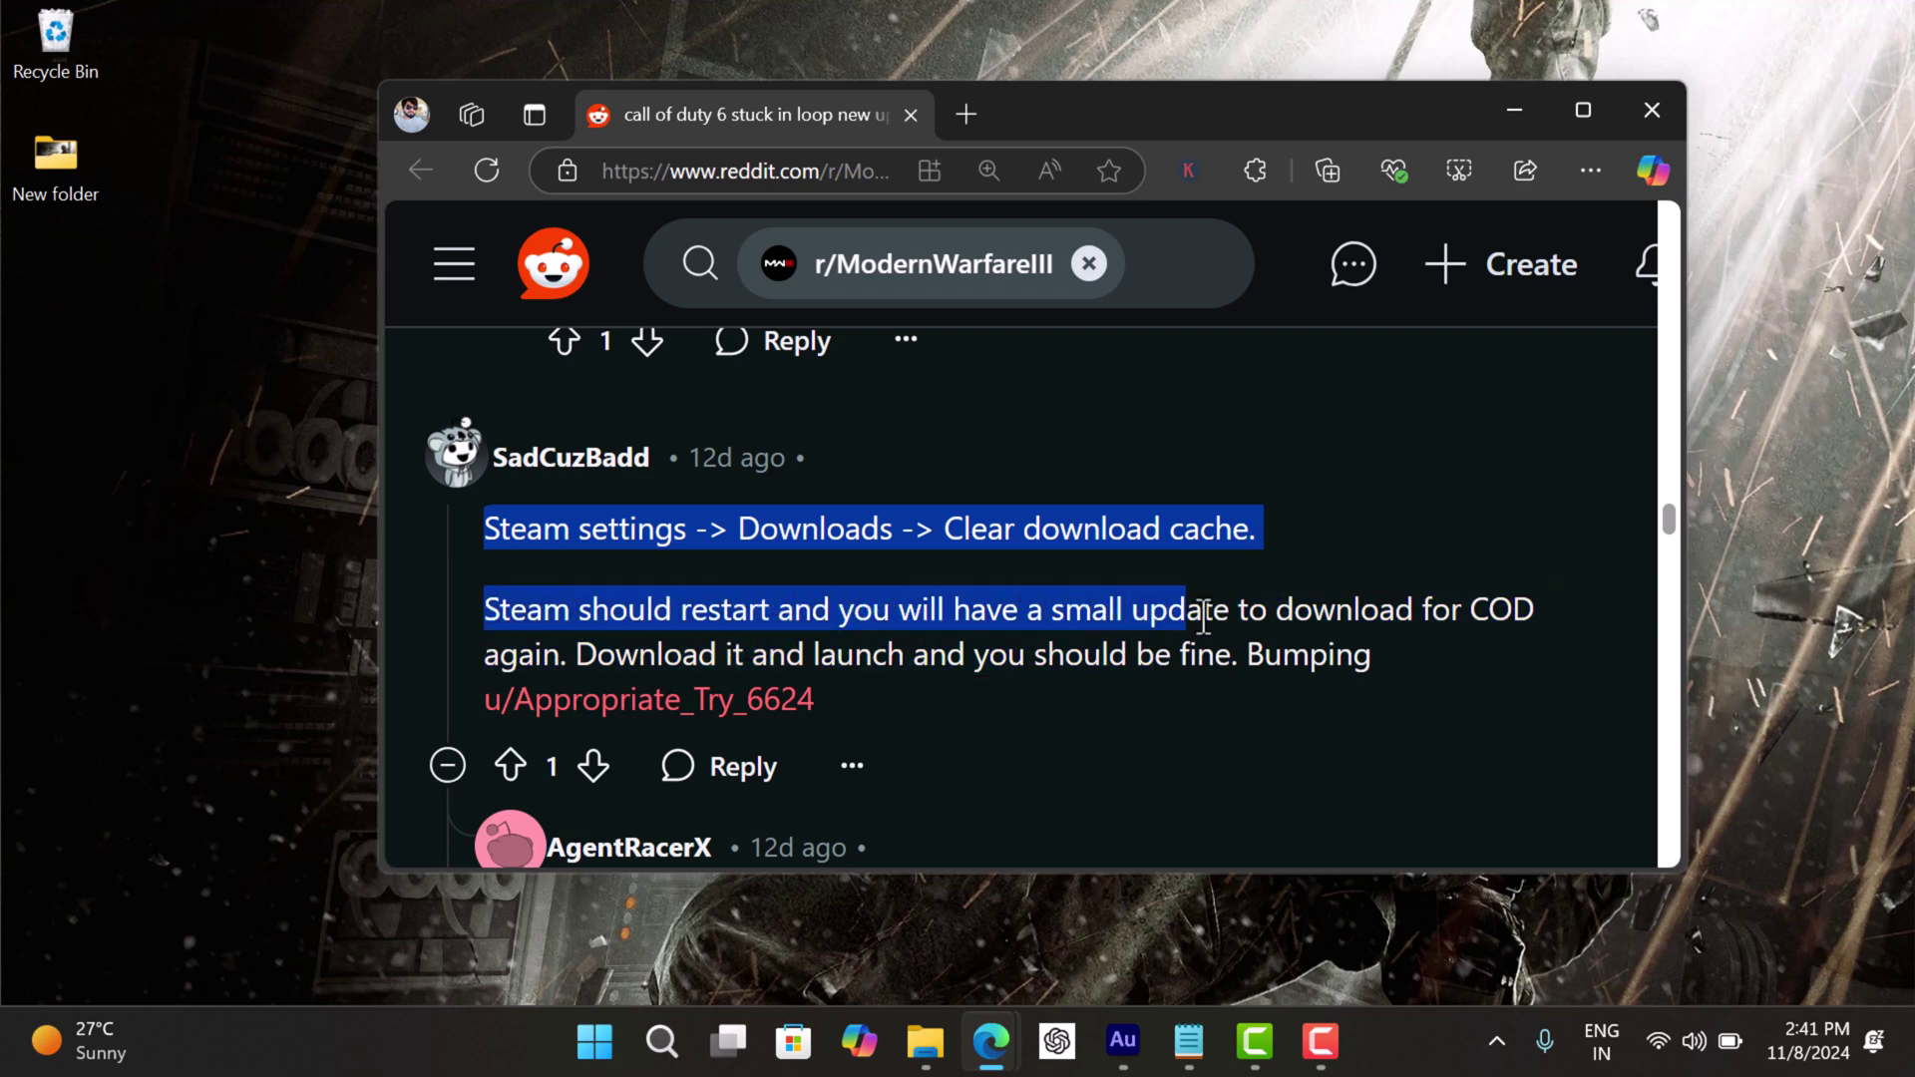
pyautogui.moveTo(856, 620); pyautogui.dragTo(1527, 612)
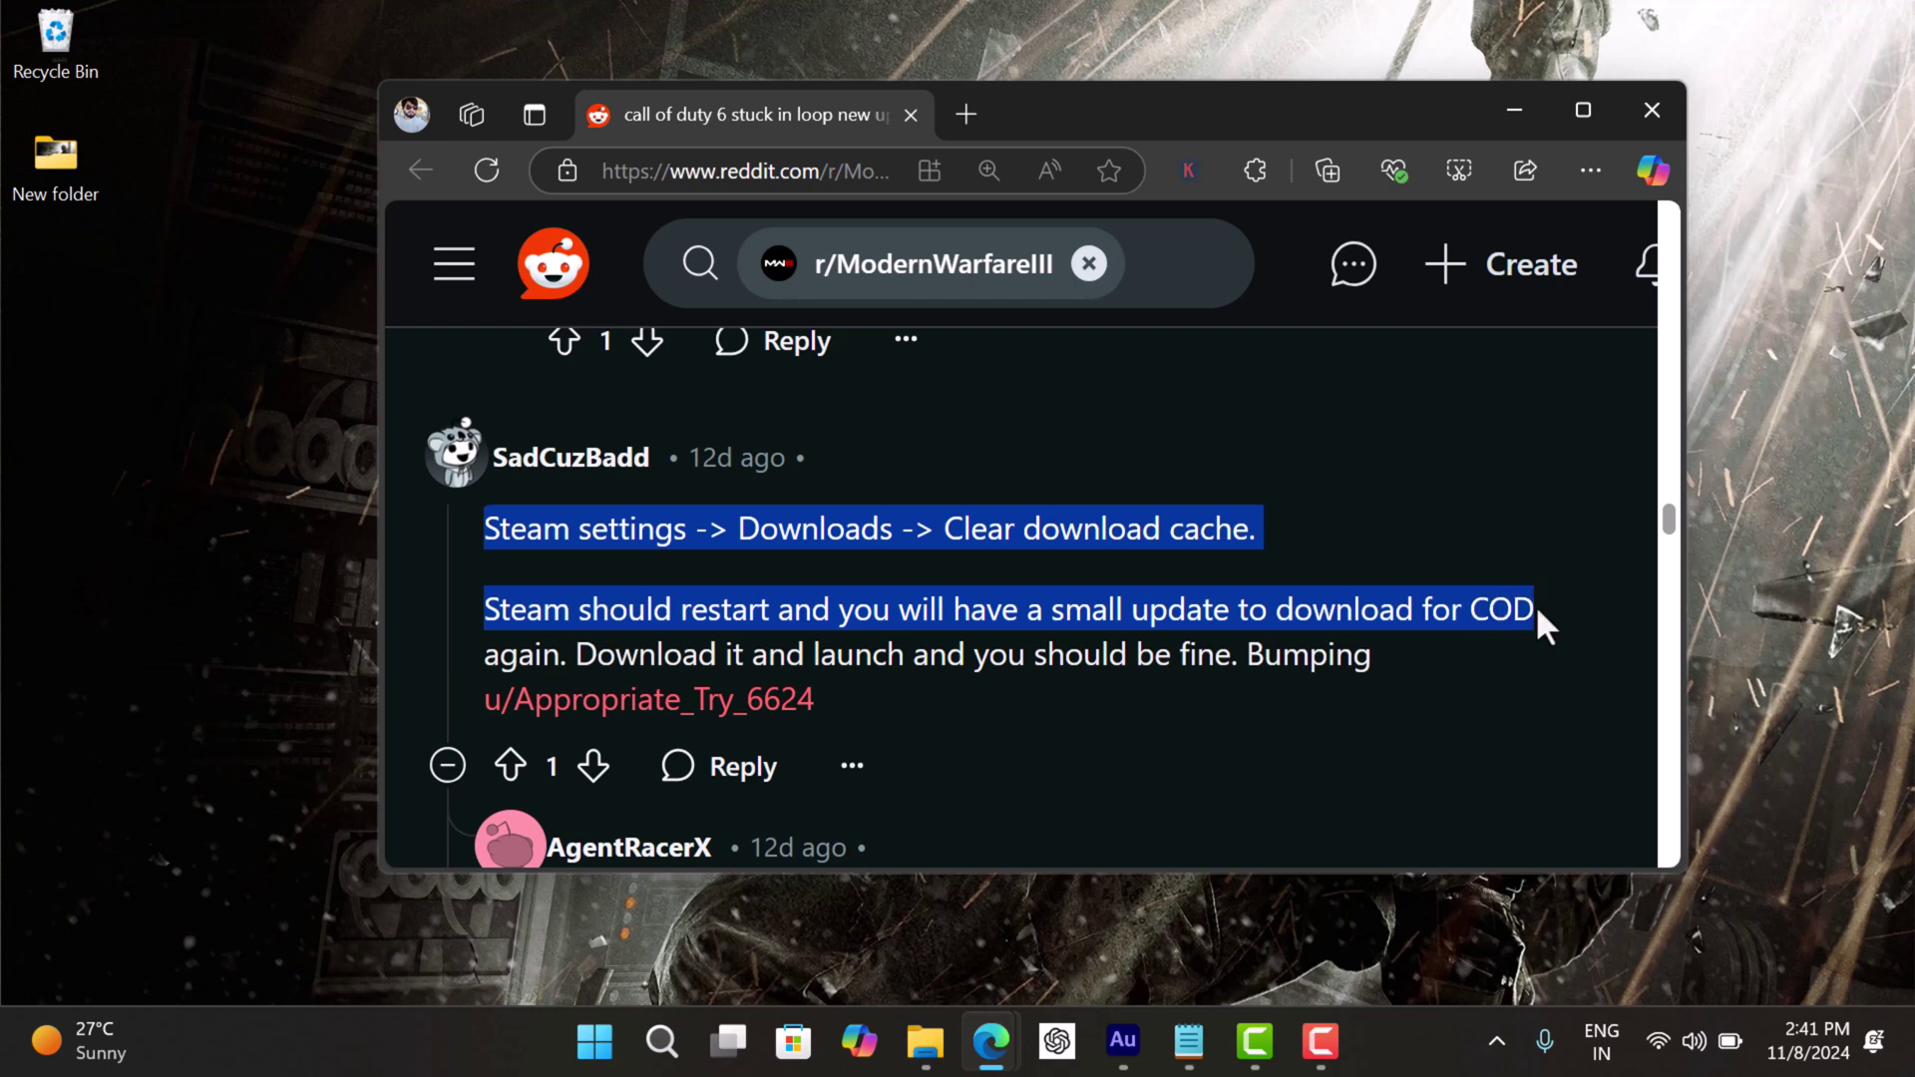
pyautogui.moveTo(487, 659); pyautogui.dragTo(1232, 668)
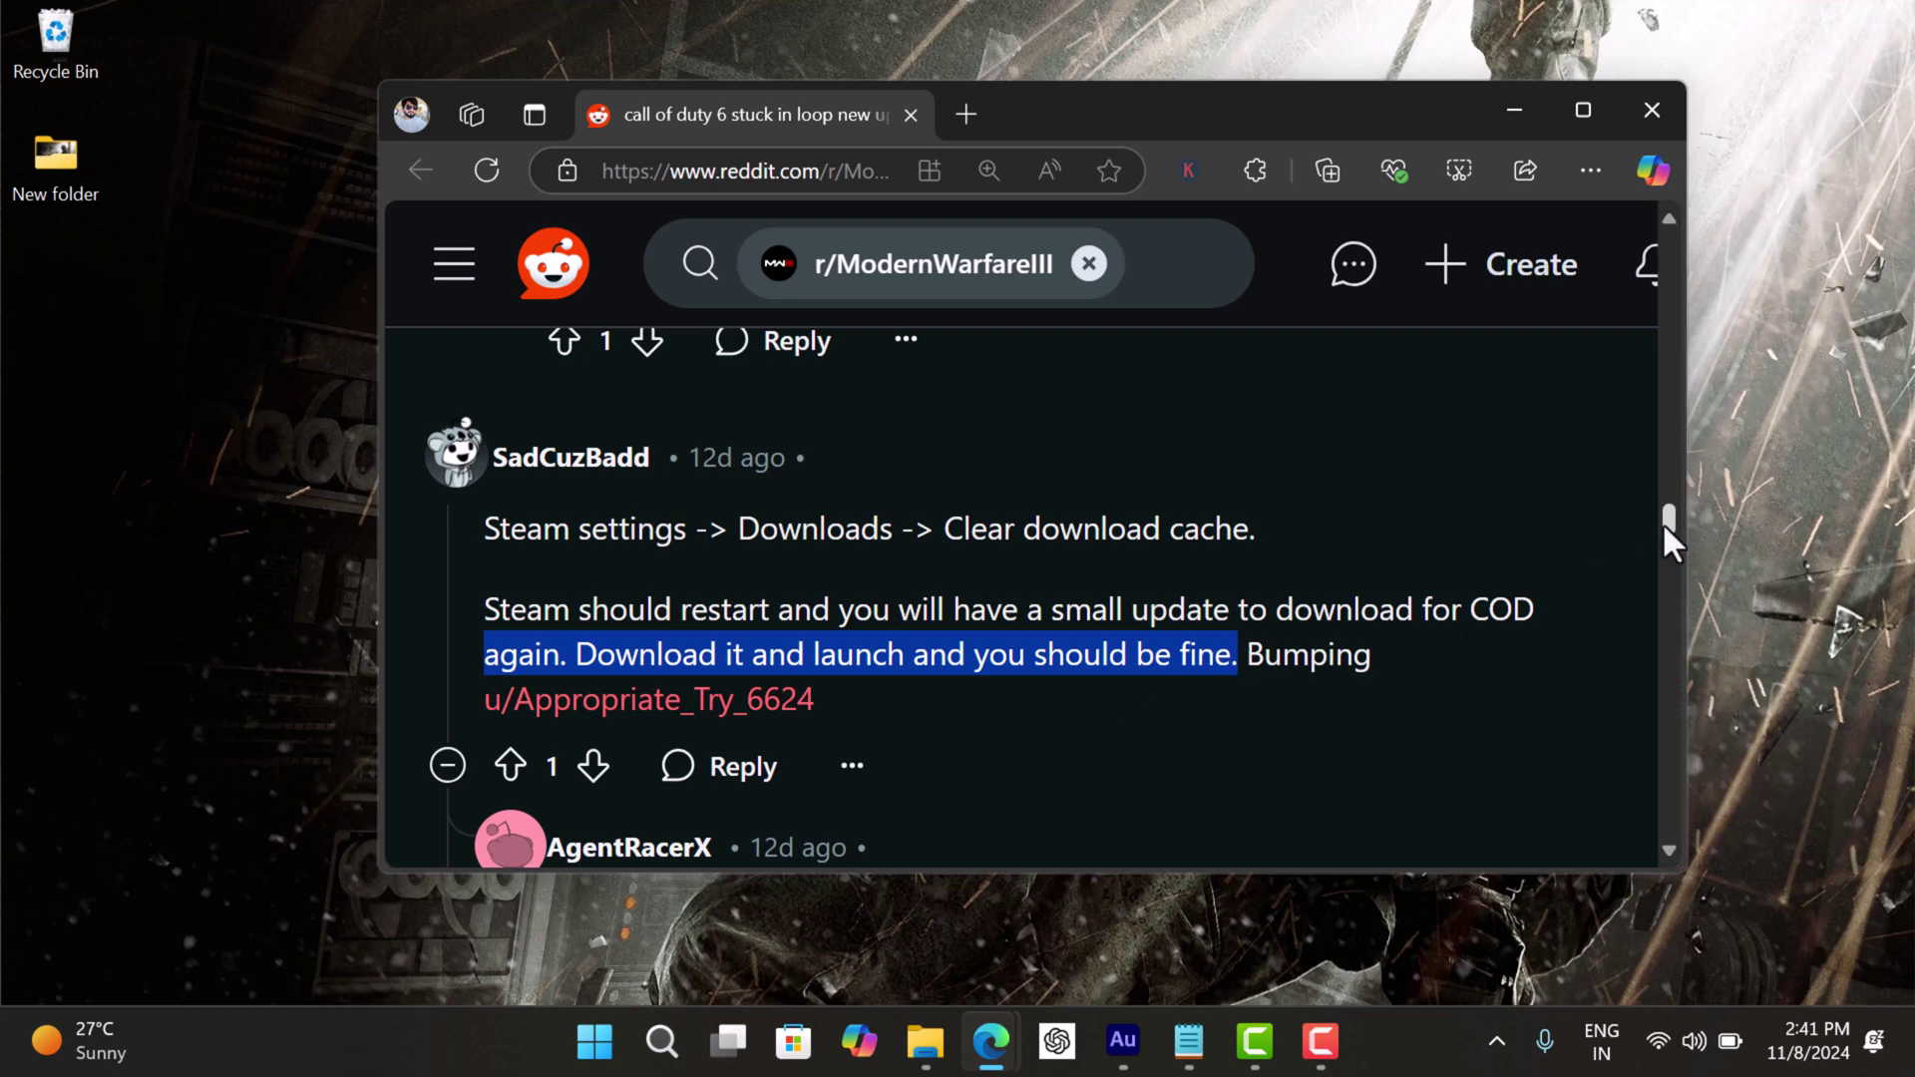
pyautogui.moveTo(1665, 519); pyautogui.dragTo(1666, 536)
pyautogui.moveTo(541, 516); pyautogui.dragTo(692, 516)
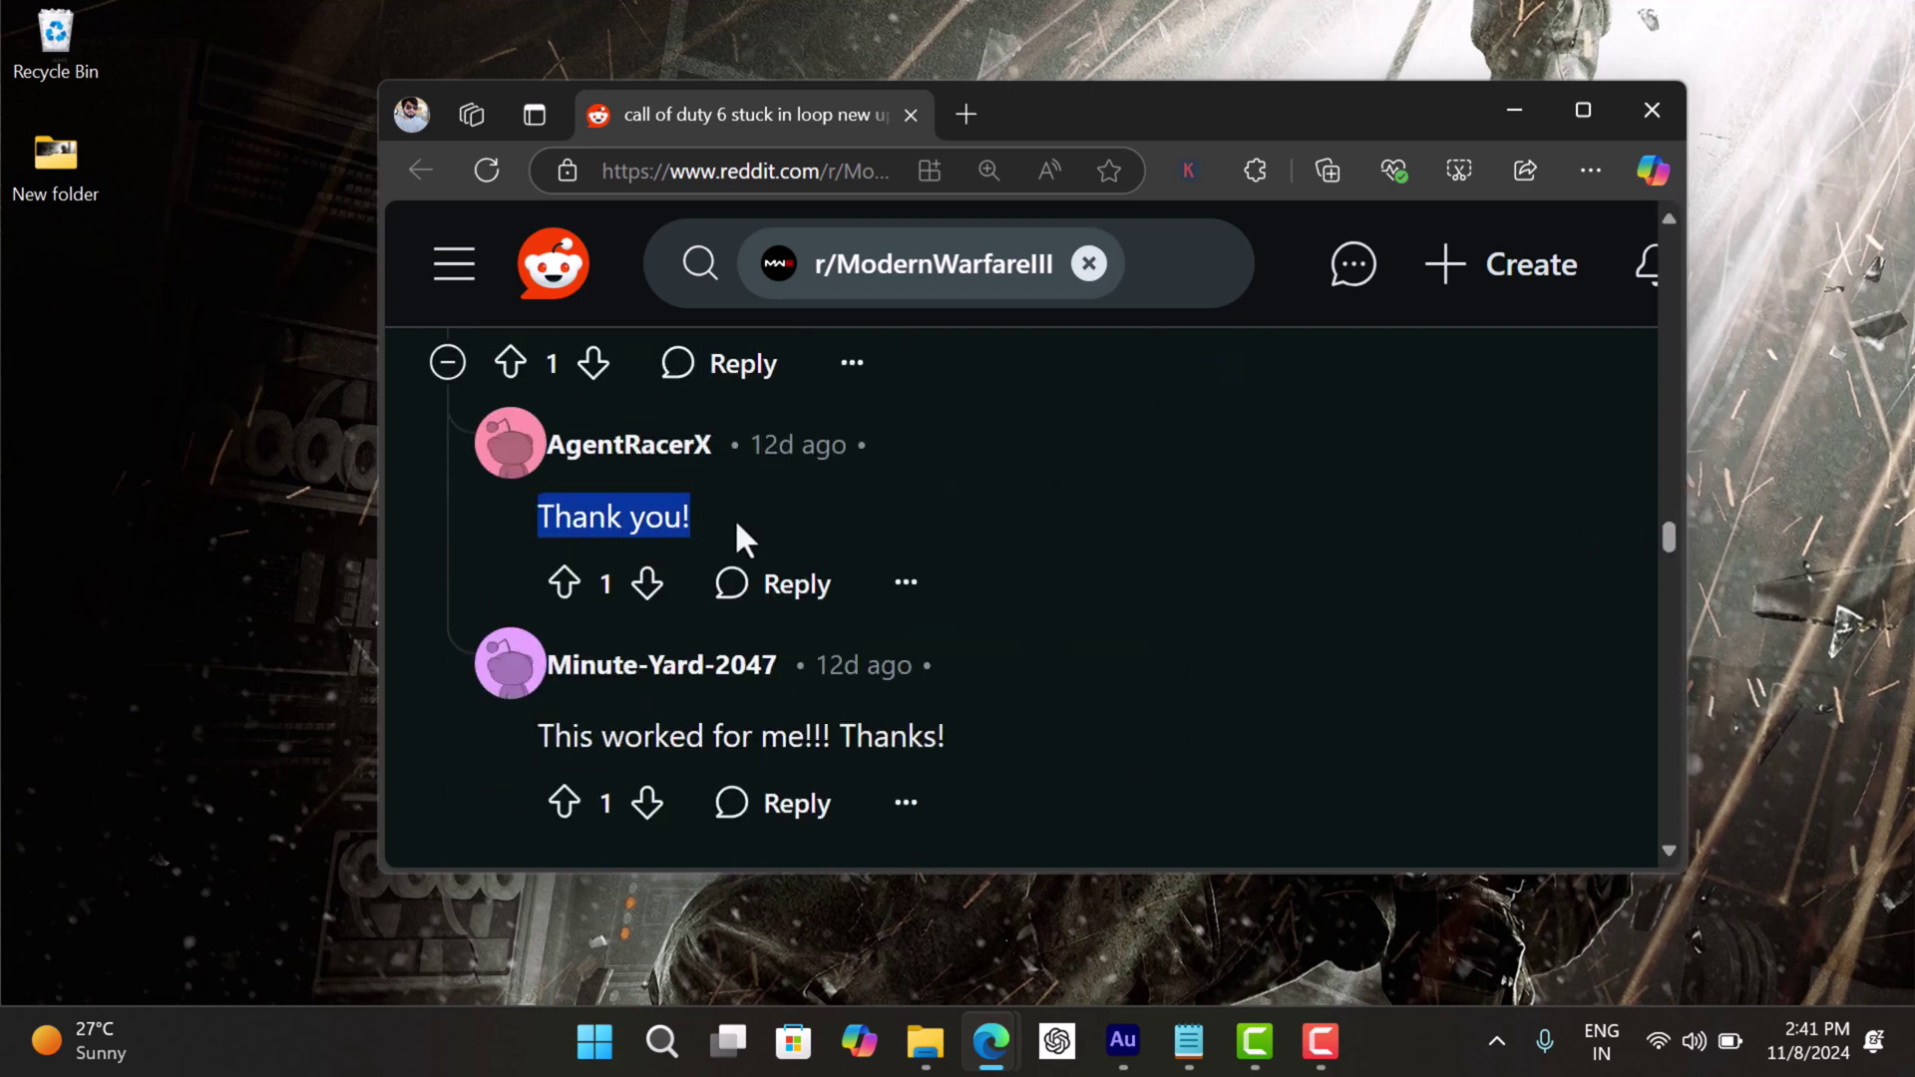
pyautogui.moveTo(569, 736); pyautogui.dragTo(1085, 770)
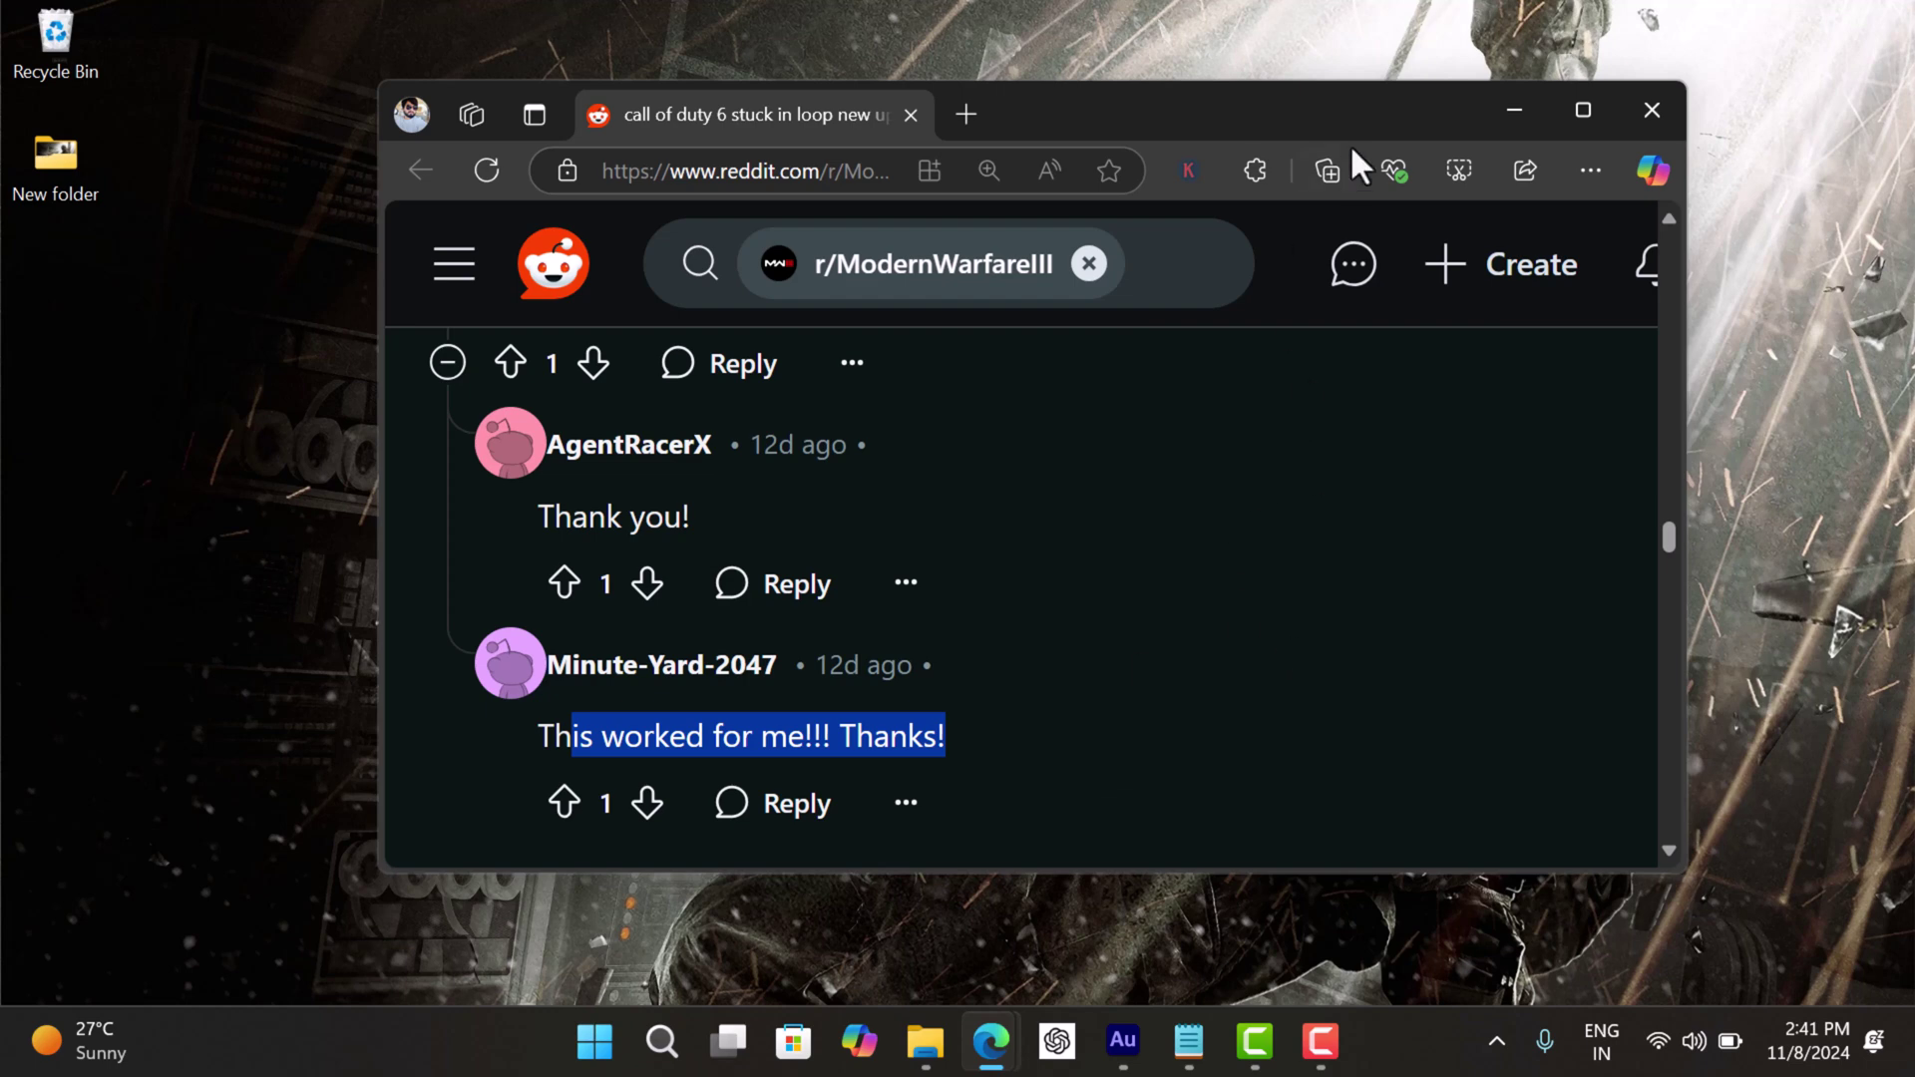
# - Minimize everything with Win+D to show the Windows desktop
pyautogui.press('super+d')
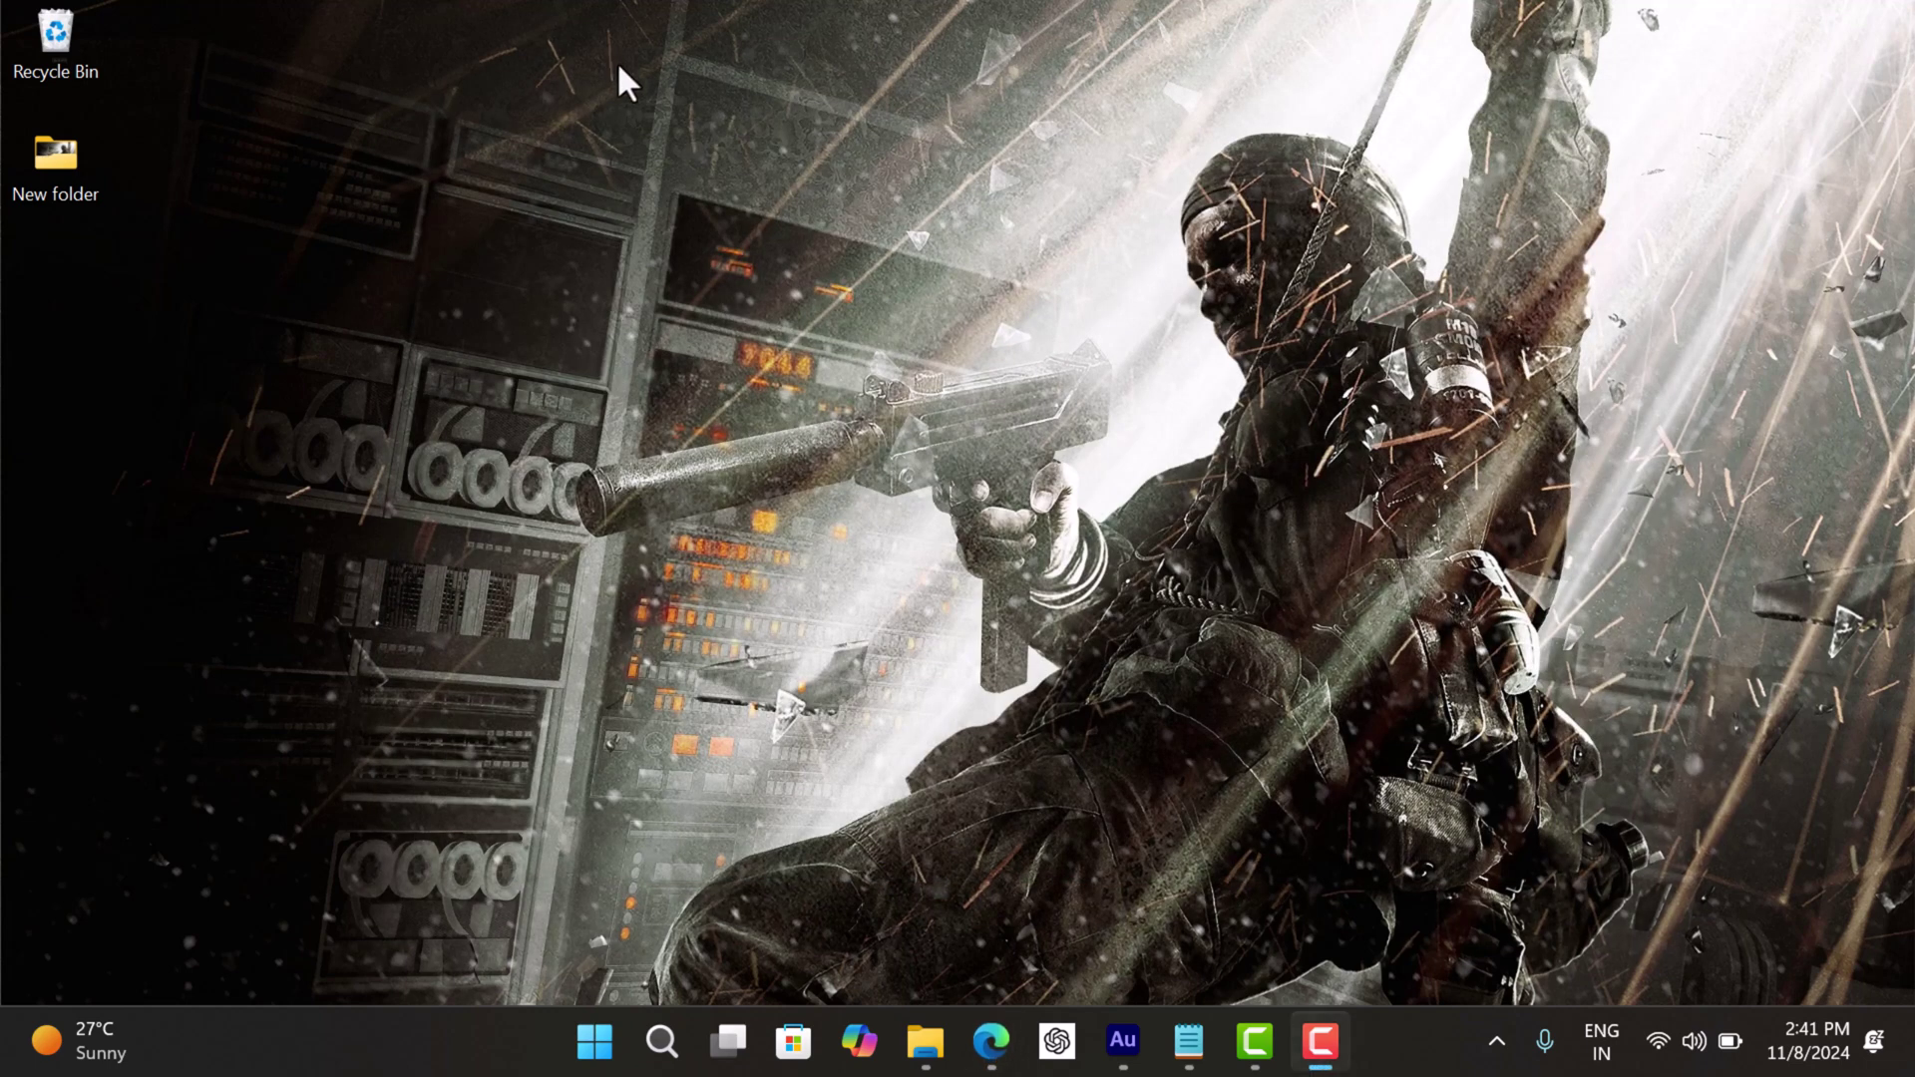